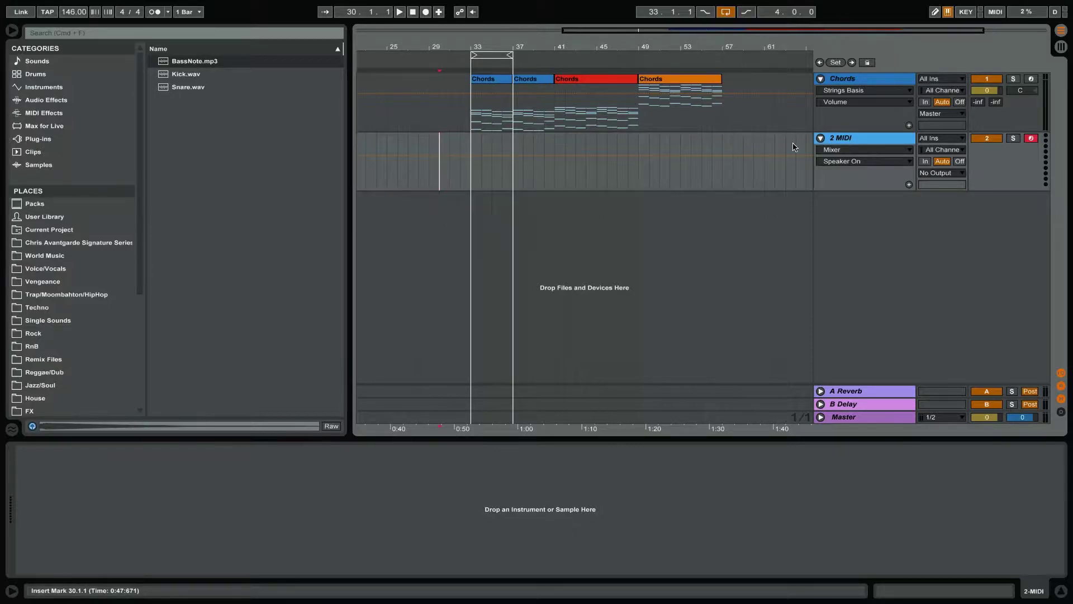
# Step: Load BassNote.mp3 onto the empty second MIDI track as a Simpler instrument and convert the Simpler to Sampler
pyautogui.doubleClick(857, 140)
pyautogui.moveTo(186, 63); pyautogui.dragTo(271, 493)
pyautogui.moveTo(54, 462); pyautogui.dragTo(84, 459)
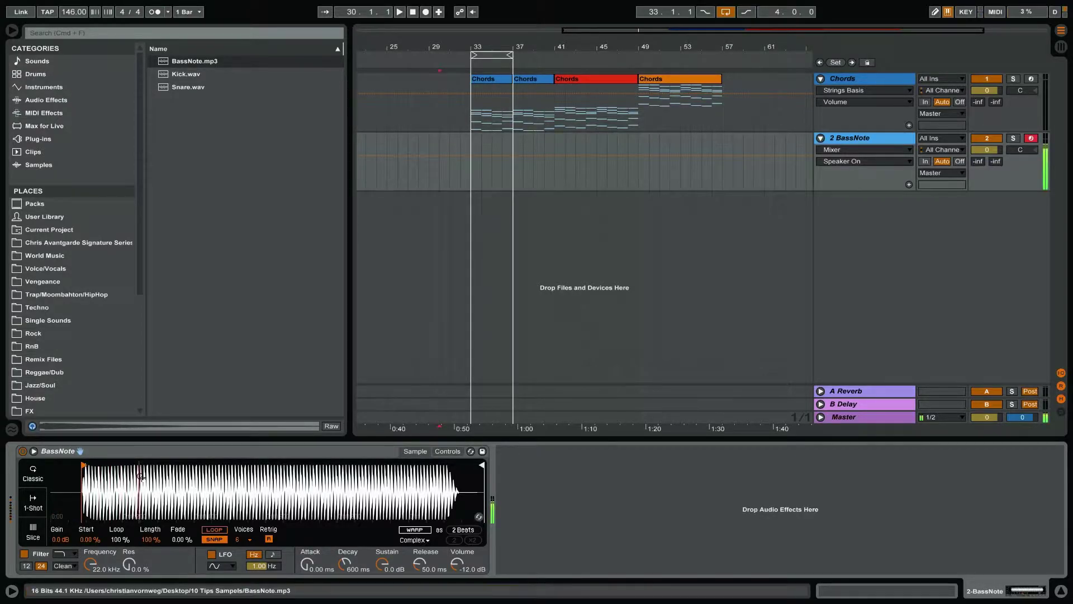
pyautogui.rightClick(223, 456)
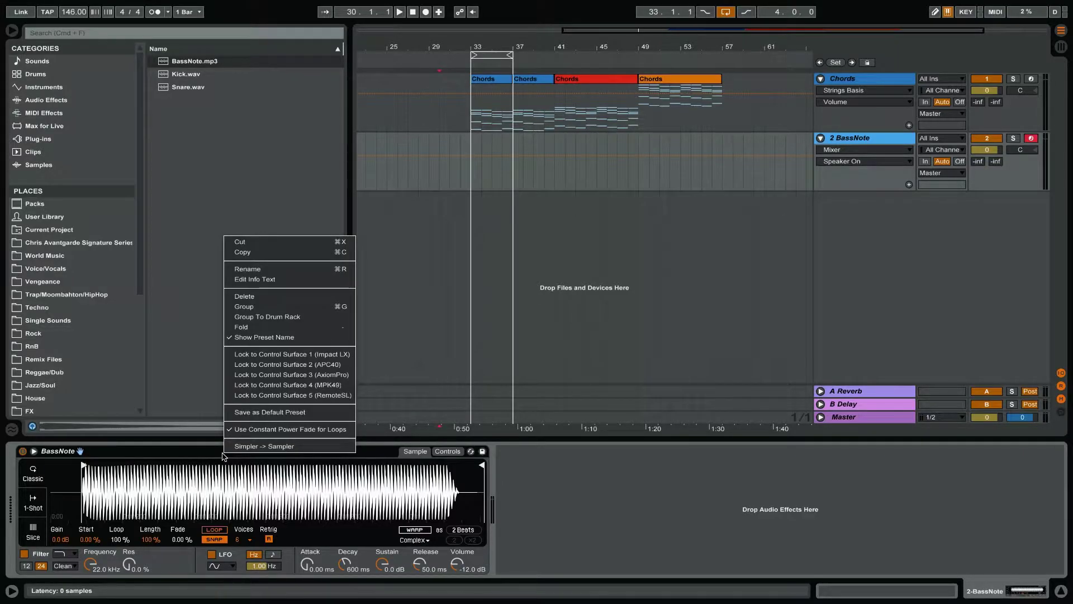
pyautogui.click(276, 446)
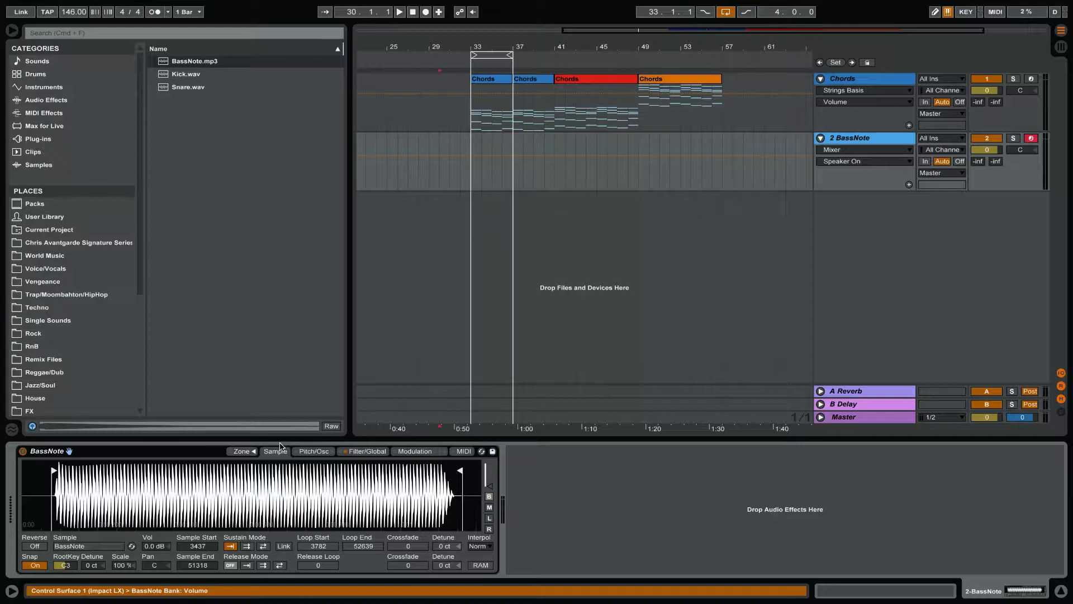
# Step: Enable Sampler's pitch envelope with an amount of +19 st and a decay of about 189 ms
pyautogui.click(306, 451)
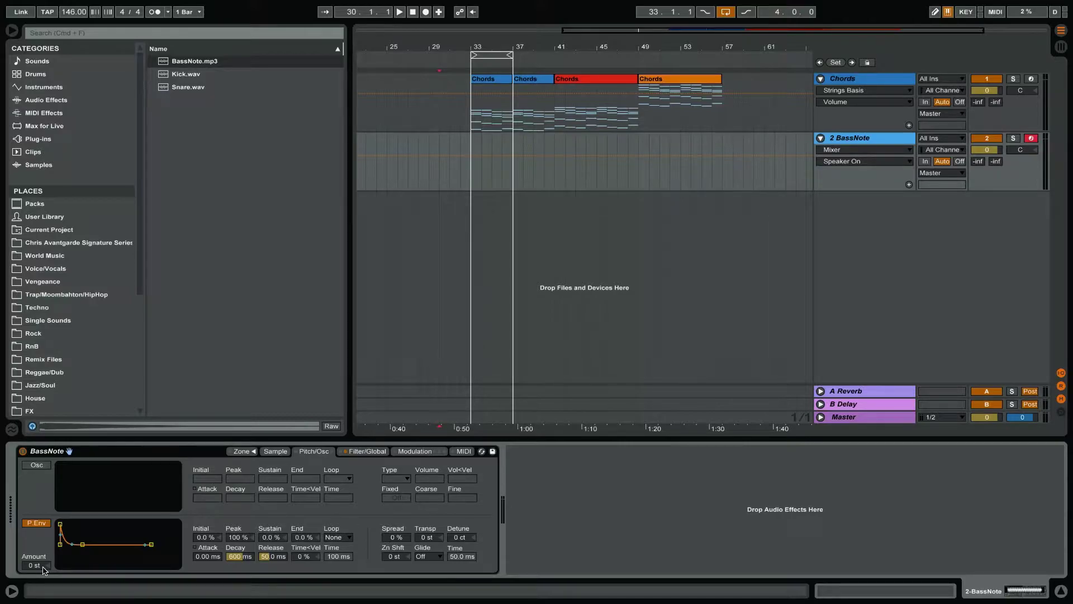
pyautogui.moveTo(43, 565); pyautogui.dragTo(44, 536)
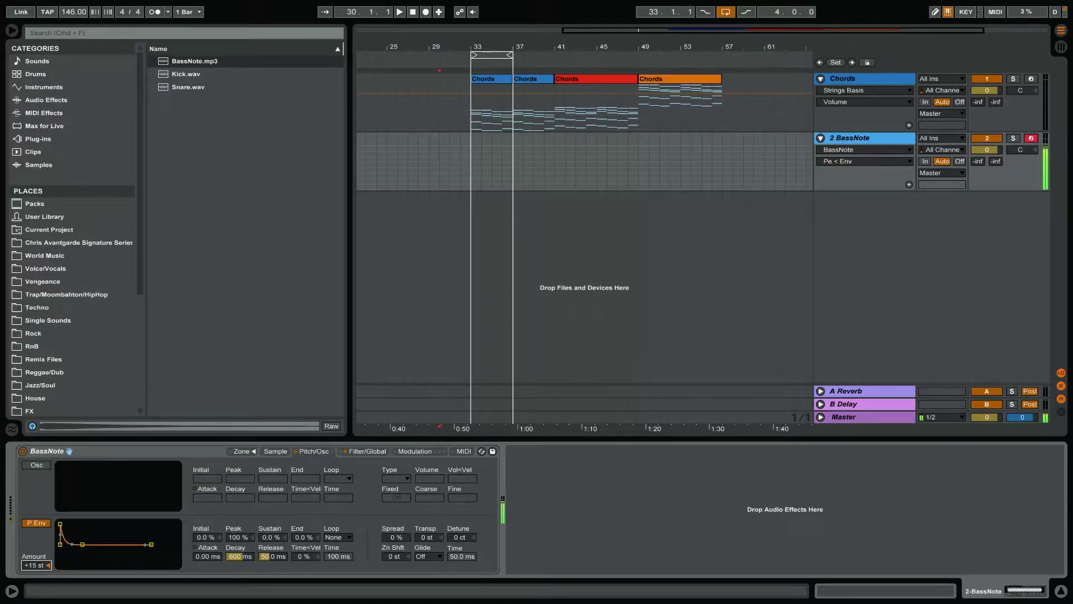
pyautogui.moveTo(239, 556)
pyautogui.mouseDown()
pyautogui.moveTo(239, 575)
pyautogui.moveTo(240, 553)
pyautogui.mouseUp()
pyautogui.moveTo(29, 565); pyautogui.dragTo(29, 561)
# Step: Enable Sampler's modulation oscillator with a Tri waveform, Coarse 5 and raised volume, and set the Spread to 23 %
pyautogui.click(39, 468)
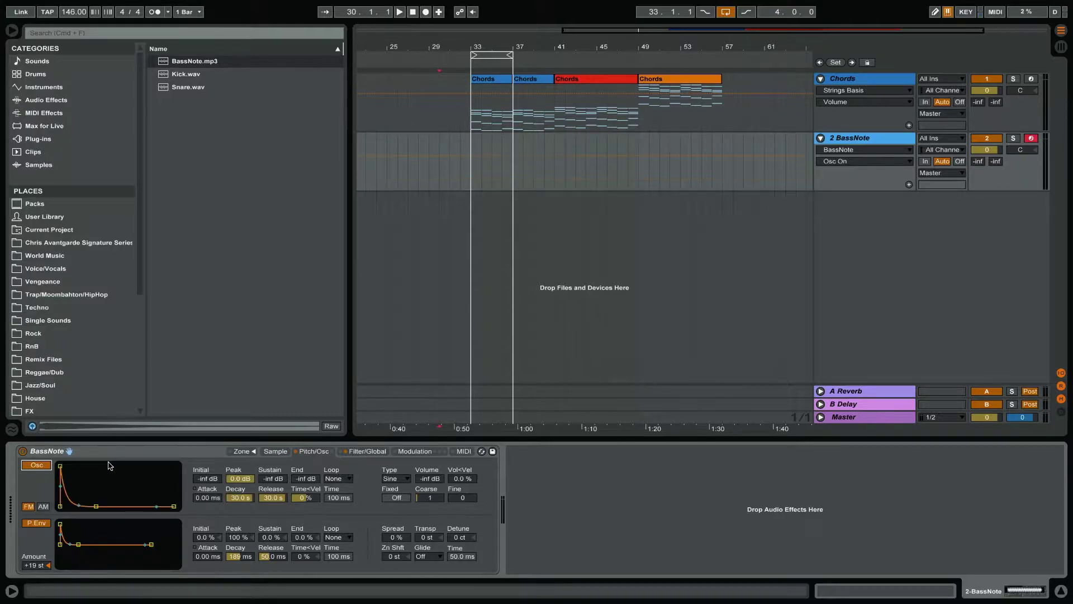
pyautogui.click(392, 479)
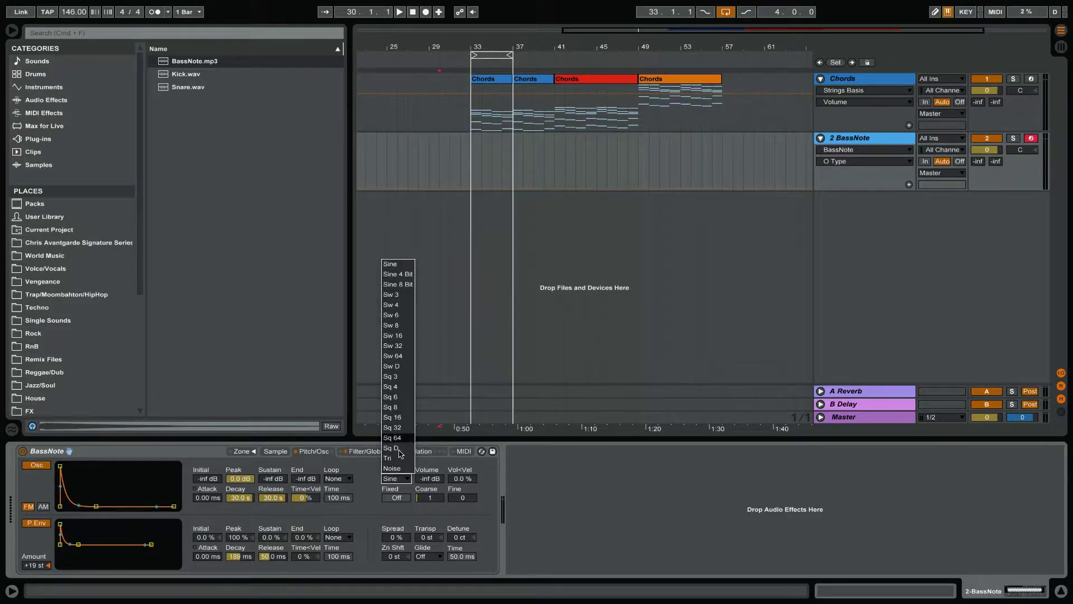
pyautogui.click(394, 458)
pyautogui.moveTo(429, 497); pyautogui.dragTo(430, 476)
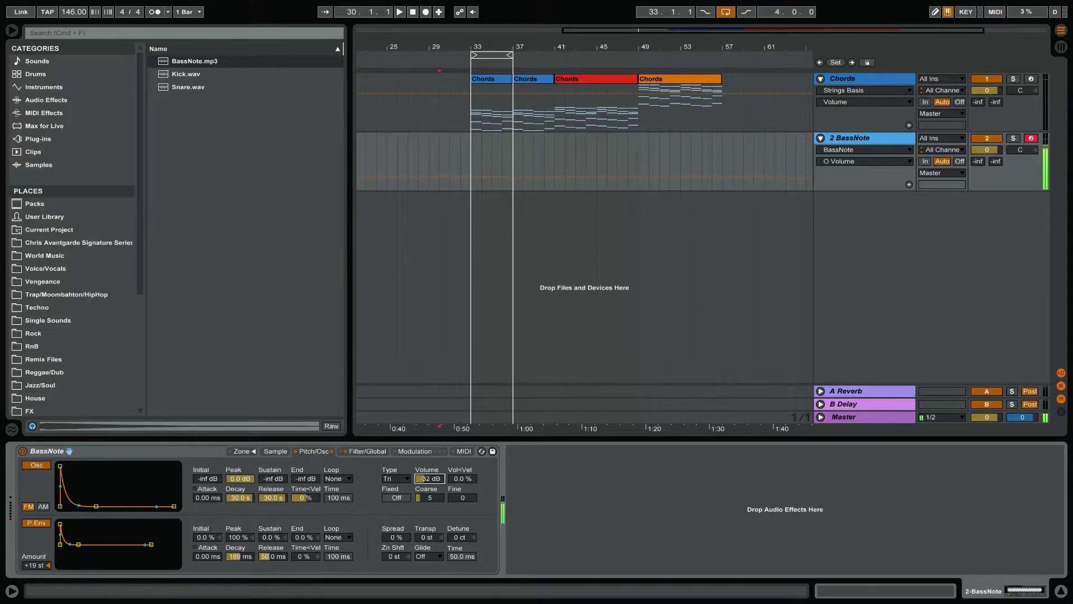
pyautogui.click(397, 537)
pyautogui.moveTo(396, 537); pyautogui.dragTo(396, 520)
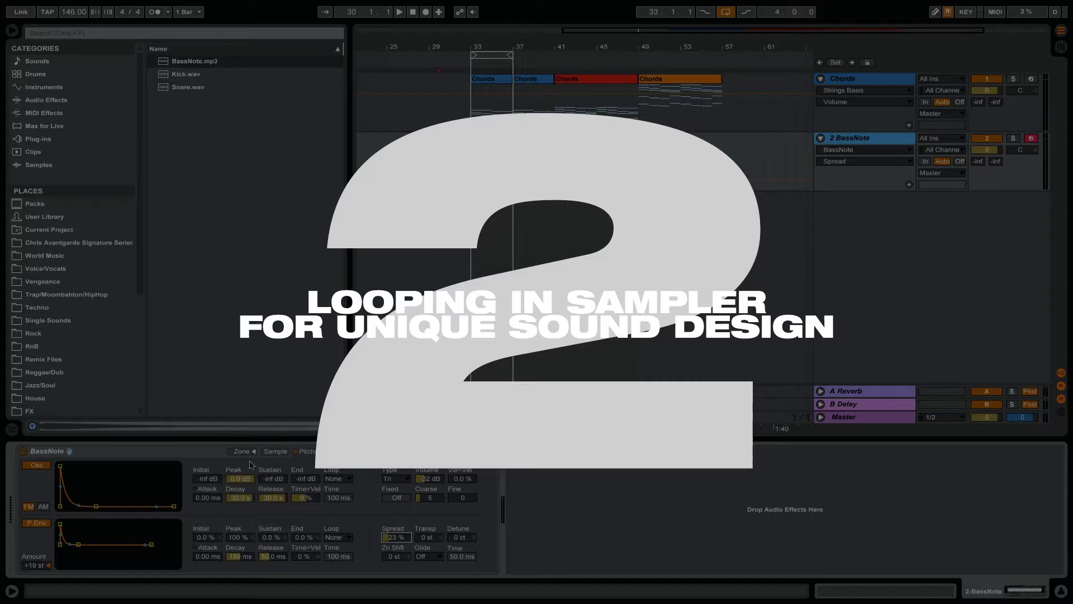
# Step: Enable the back-and-forth sustain loop on the sample, with the loop running from 7468 to 11079
pyautogui.click(279, 453)
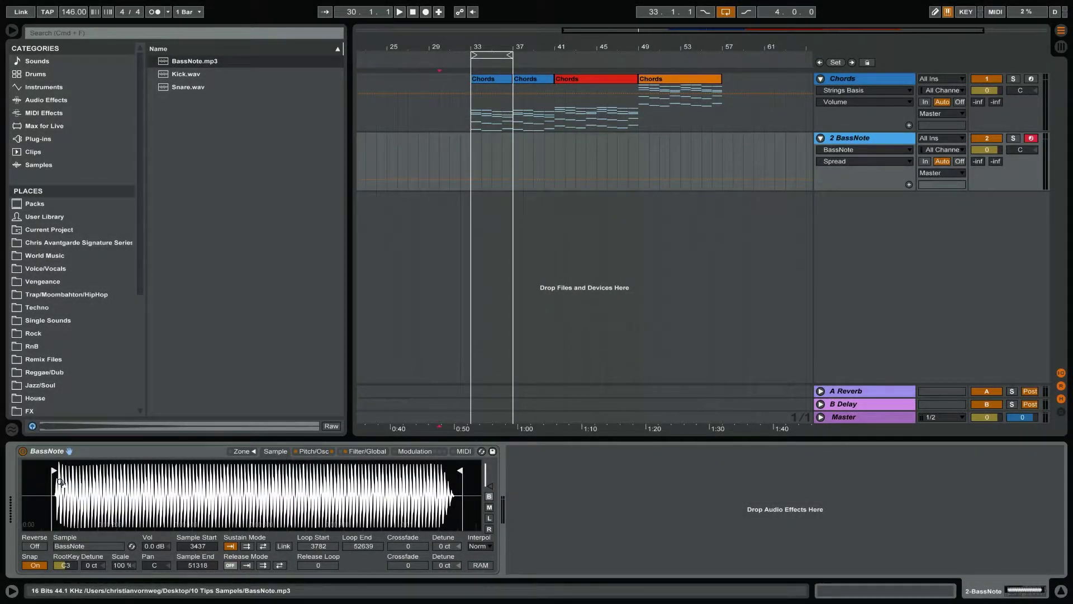
pyautogui.moveTo(60, 482); pyautogui.dragTo(56, 482)
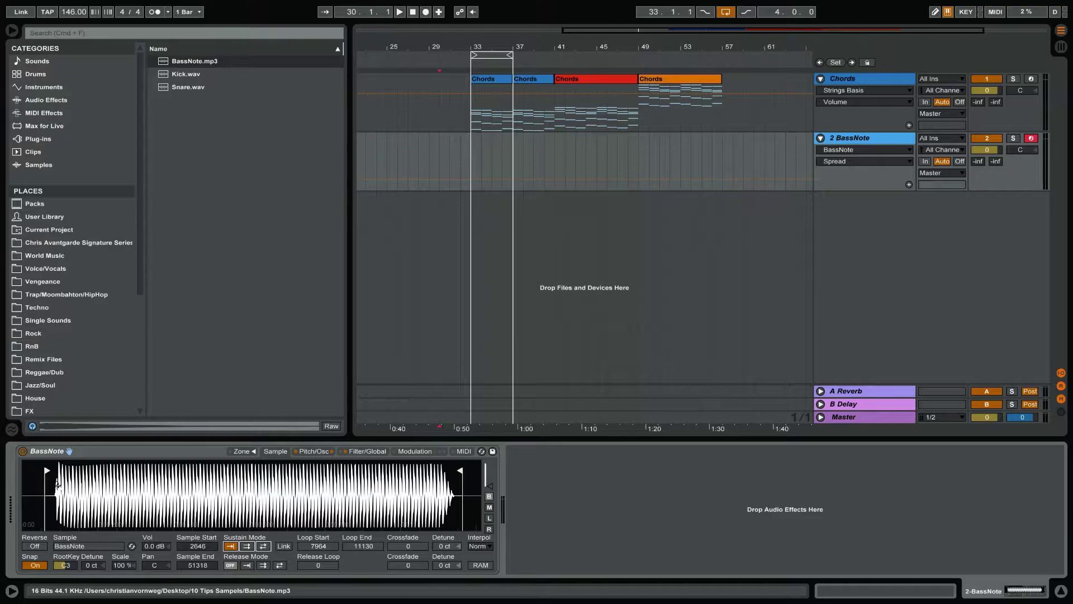
pyautogui.click(263, 546)
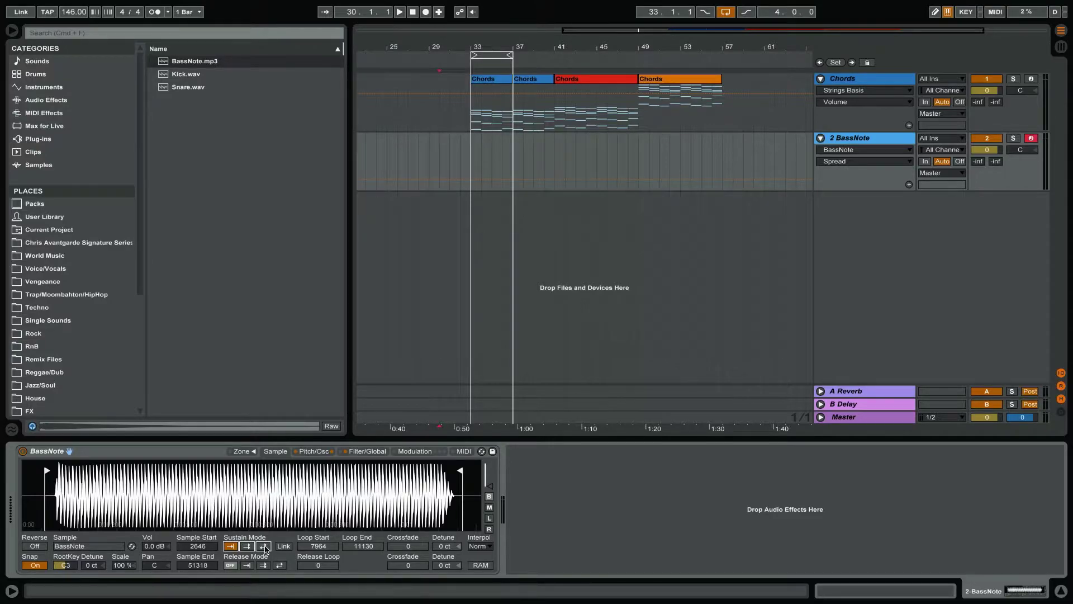
pyautogui.click(50, 472)
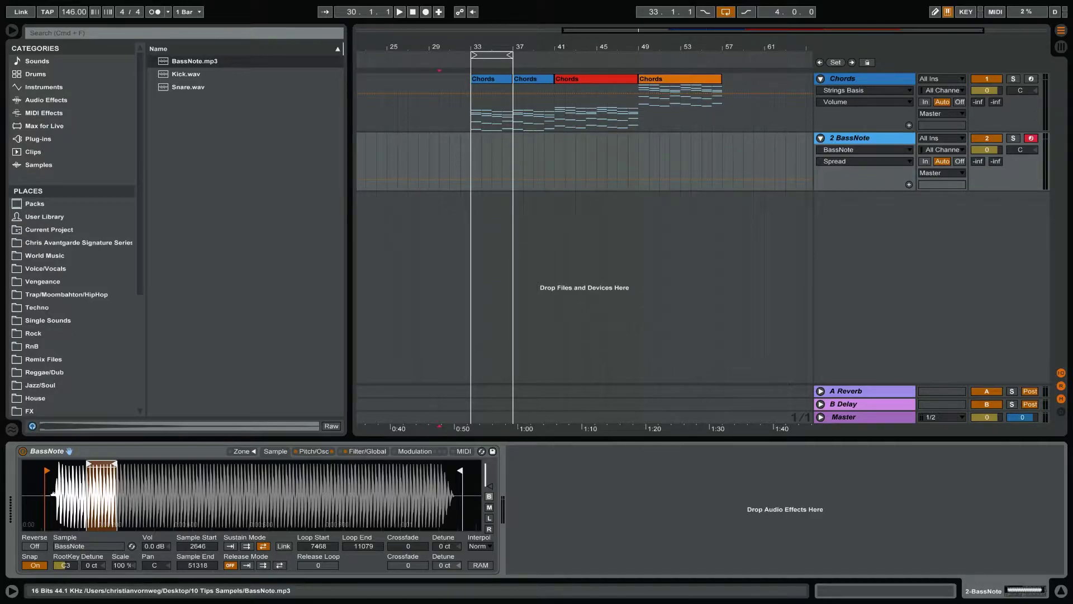
pyautogui.scroll(5, 53, 493)
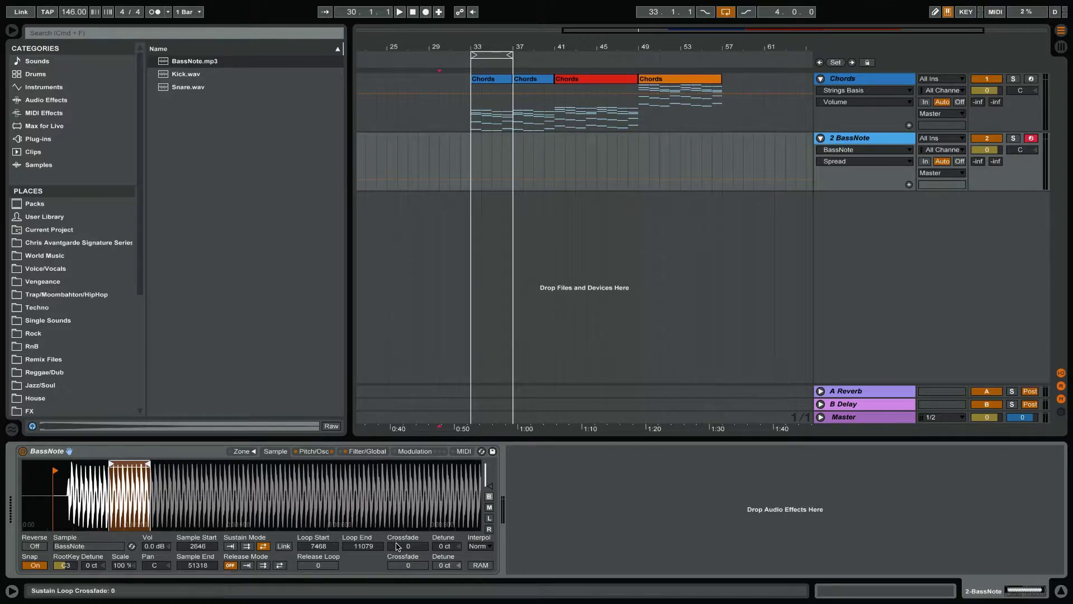
# Step: Try sustain loop crossfades of 2537 and 767 while auditioning the bass note
pyautogui.moveTo(398, 547); pyautogui.dragTo(398, 503)
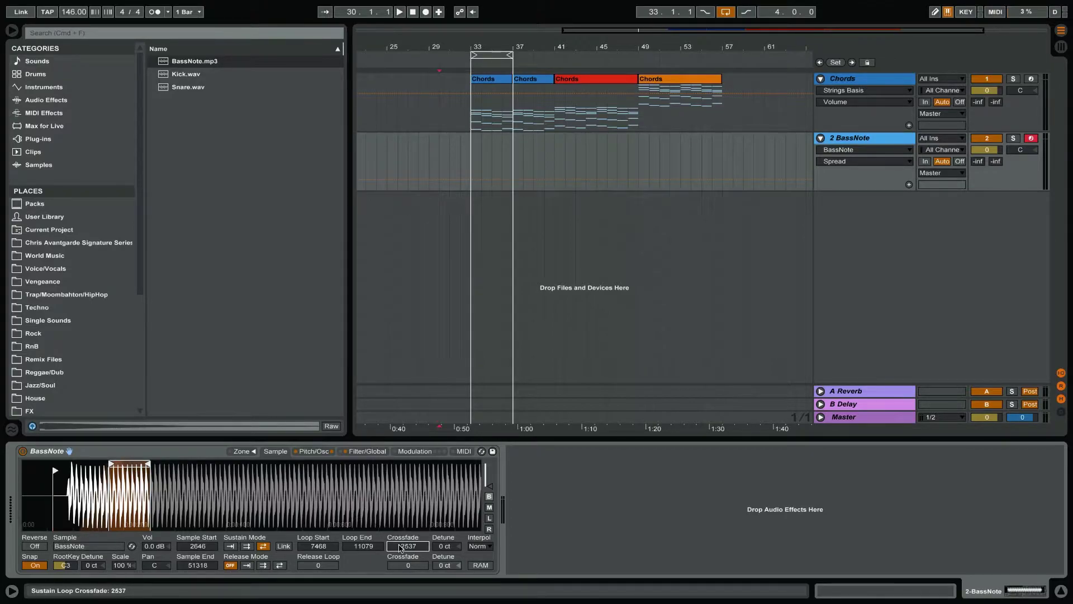
pyautogui.press('a')
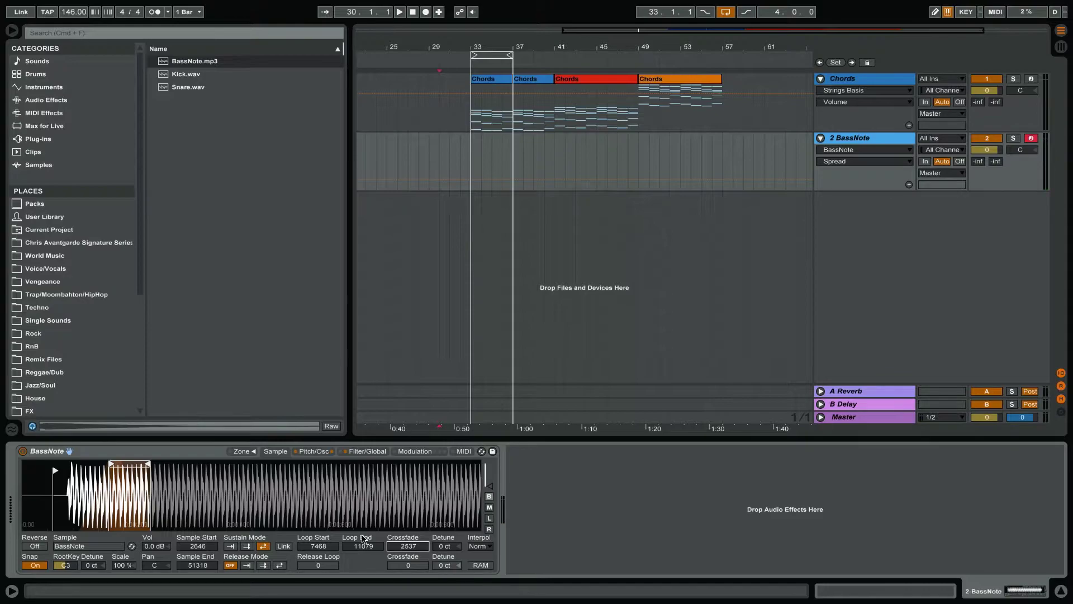
pyautogui.moveTo(408, 546); pyautogui.dragTo(408, 567)
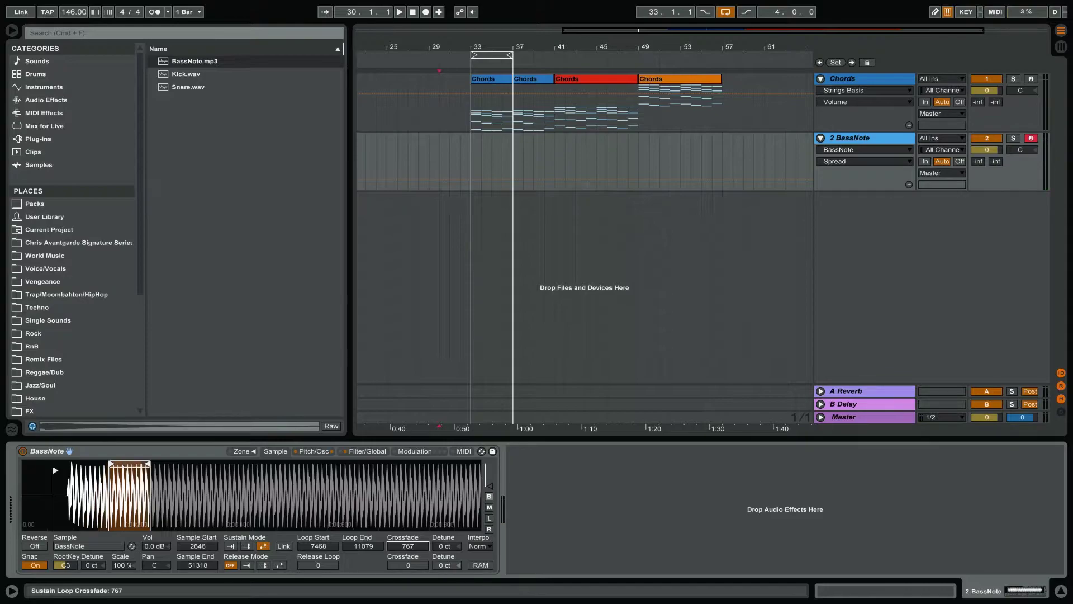
# Step: Move the sustain loop to the sample's beginning, with sample and loop start at 3437 and loop end at 6265
pyautogui.moveTo(121, 494); pyautogui.dragTo(77, 468)
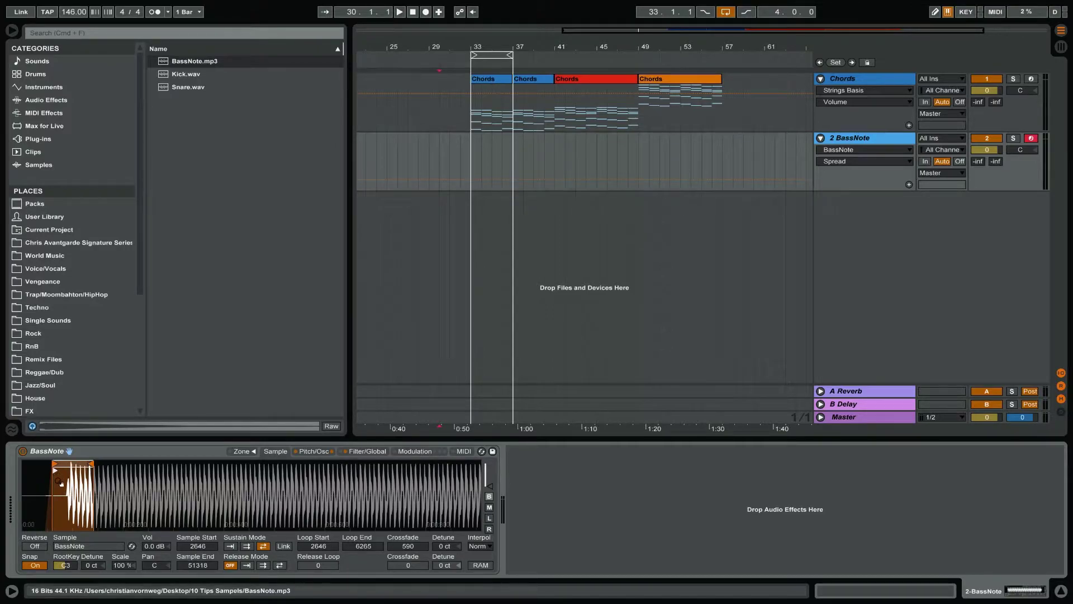
pyautogui.press('a')
pyautogui.moveTo(92, 463); pyautogui.dragTo(67, 470)
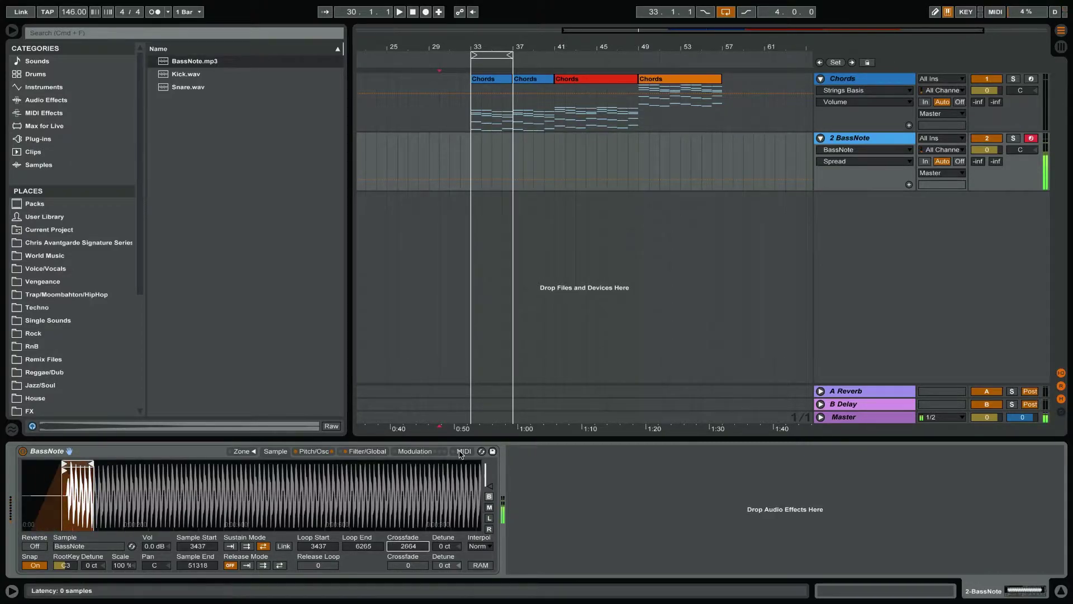
# Step: Set Sampler's pitch bend range to +24 st and the sustain loop crossfade to 2664, auditioning the sound
pyautogui.click(463, 451)
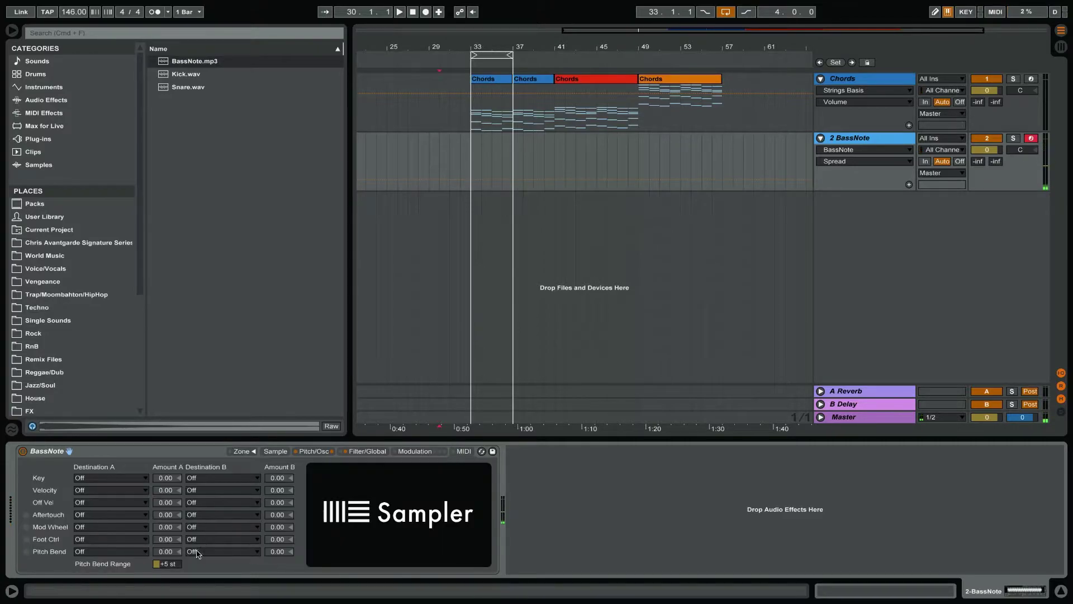
pyautogui.moveTo(167, 564); pyautogui.dragTo(167, 536)
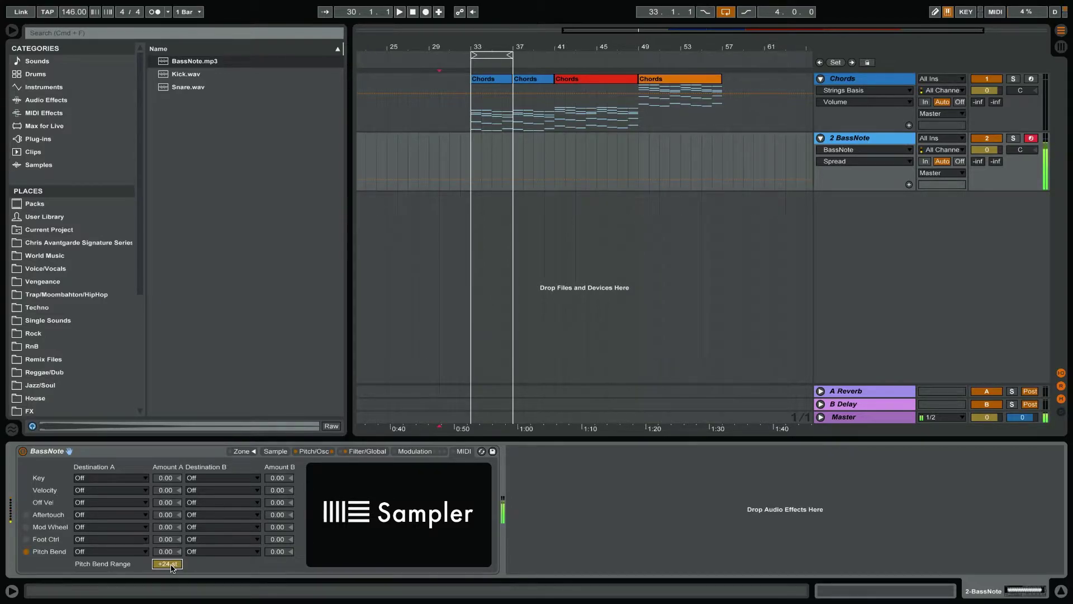
pyautogui.click(272, 452)
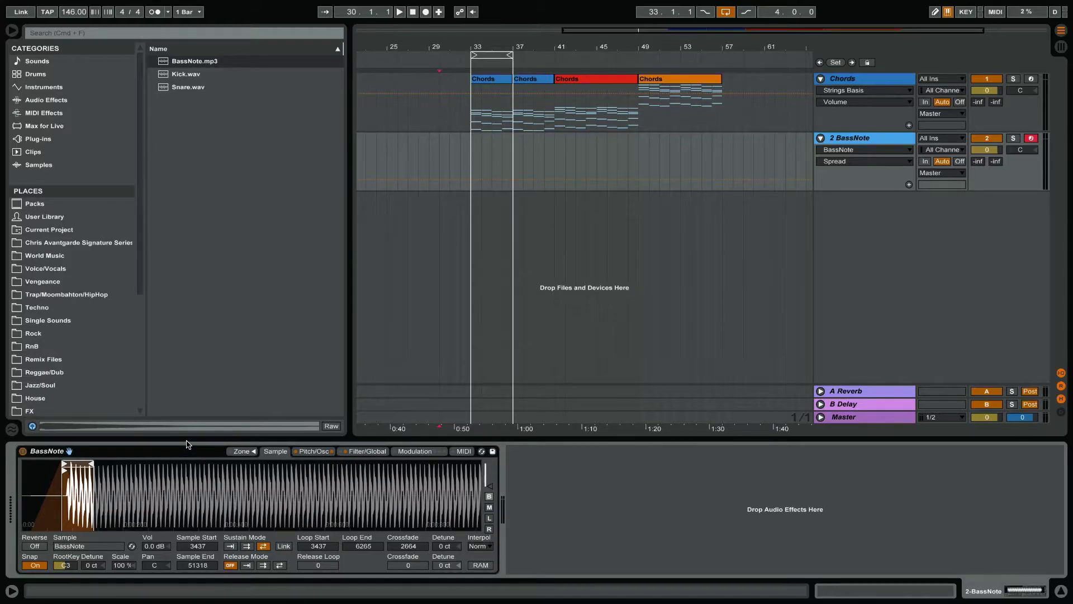
pyautogui.press('a')
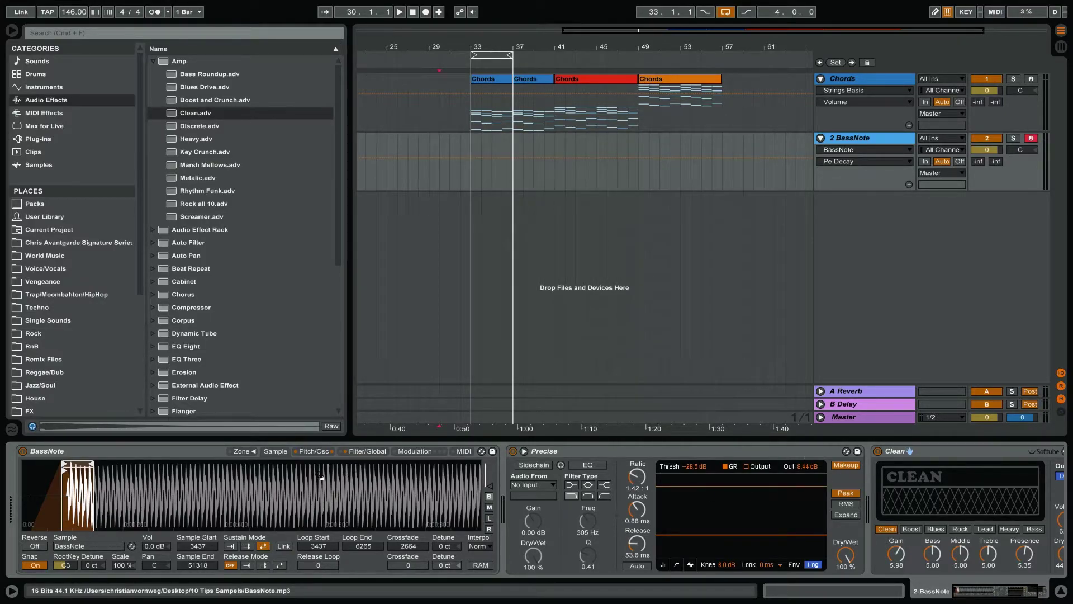
# Step: Group the BassNote Sampler, Precise compressor and Clean amp into an instrument rack and save it as the preset Tutorial FX
pyautogui.click(360, 463)
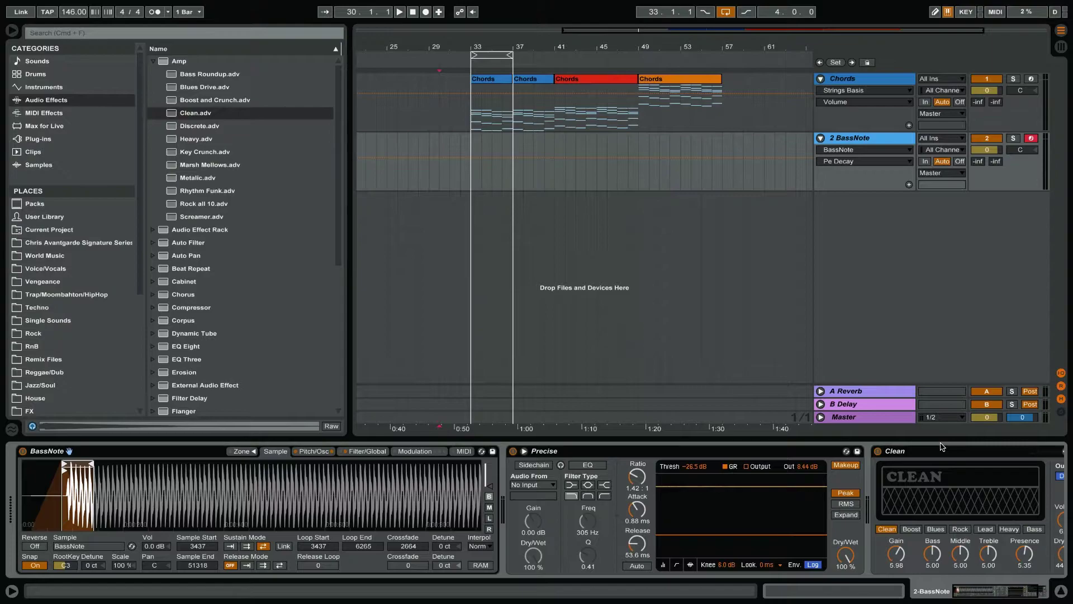
pyautogui.press('super+g')
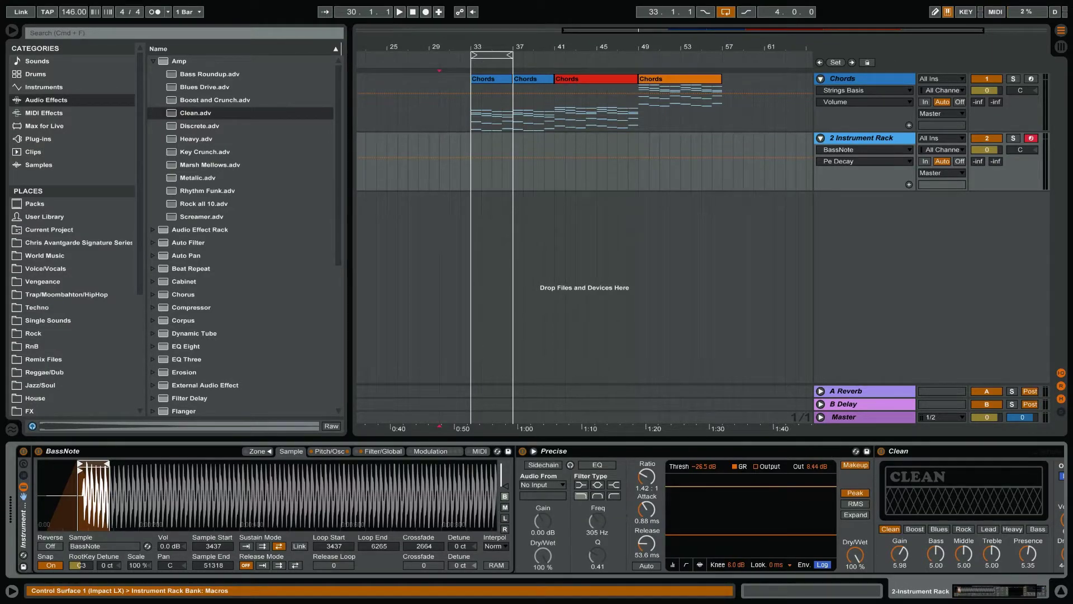
pyautogui.click(23, 566)
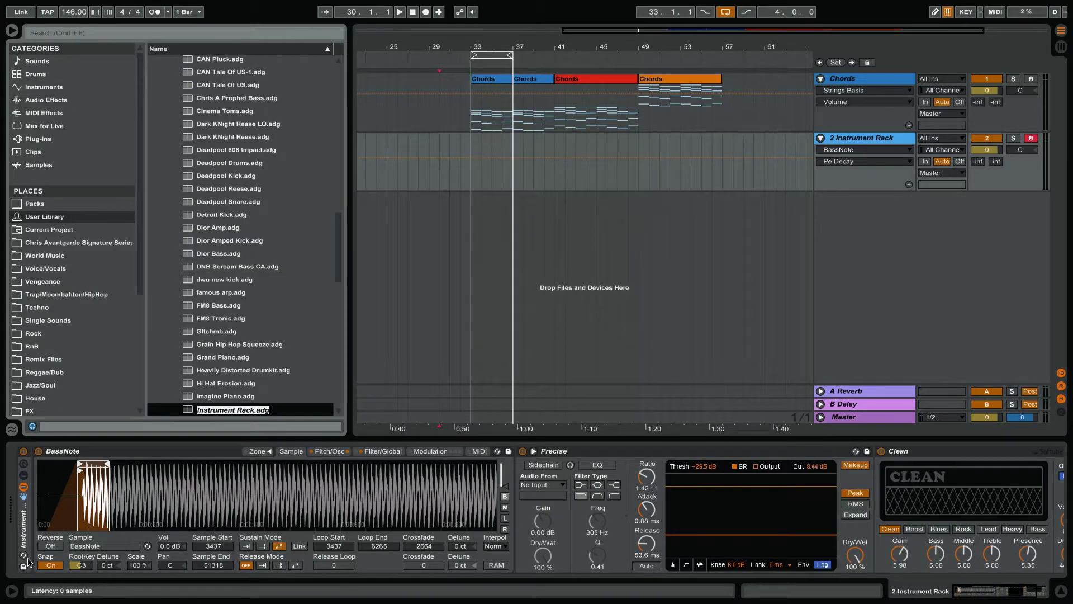
pyautogui.write('Tutorial FX')
pyautogui.press('Return')
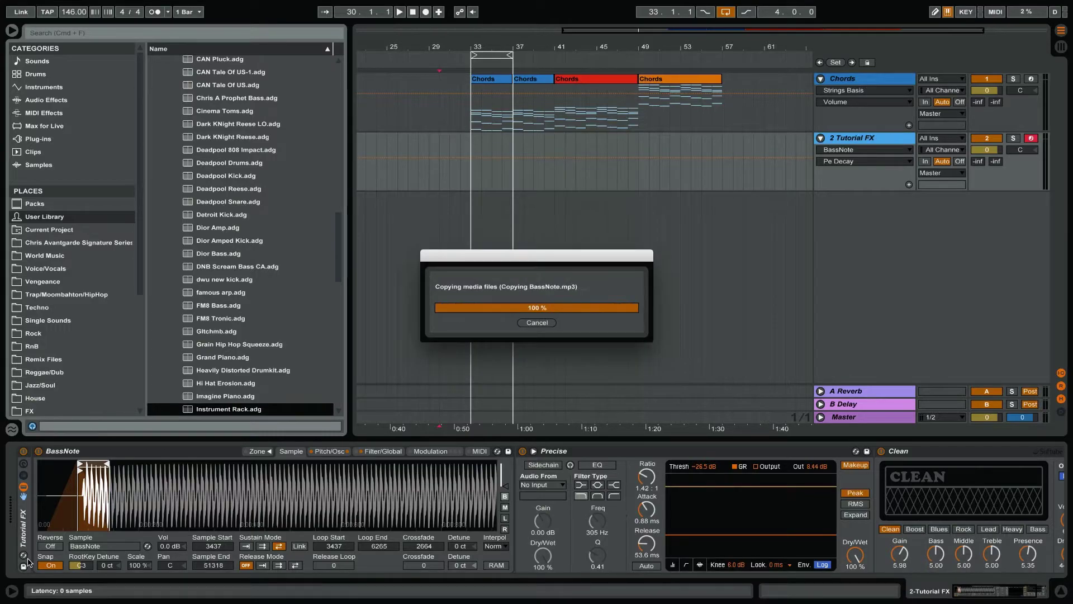
# Step: Find Tutorial FX.adg among the user library's instrument rack presets and load it onto a new third track
pyautogui.scroll(-5, 218, 310)
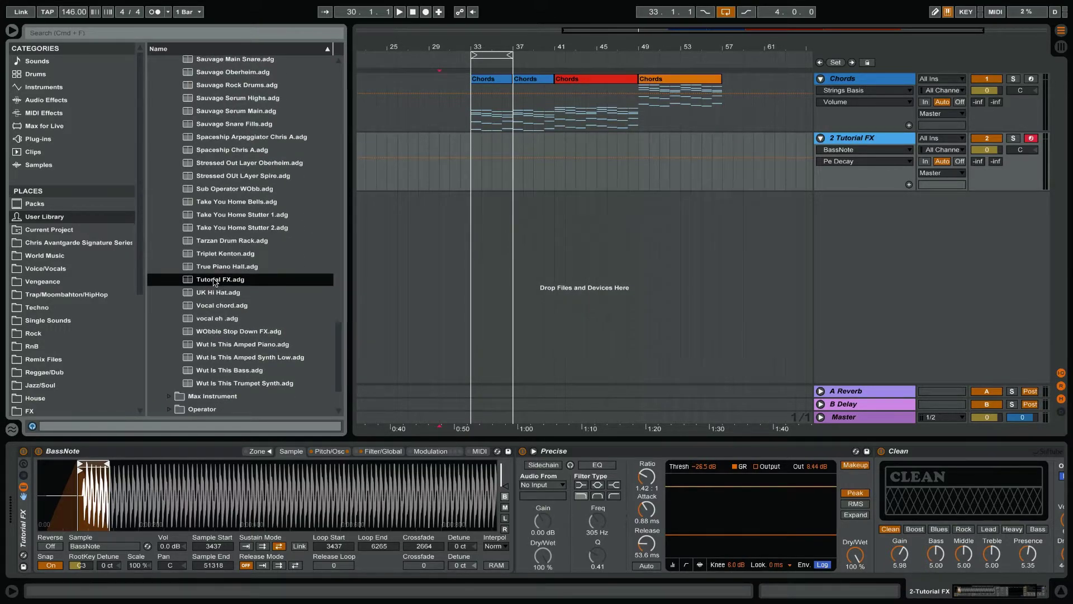
pyautogui.scroll(20, 214, 279)
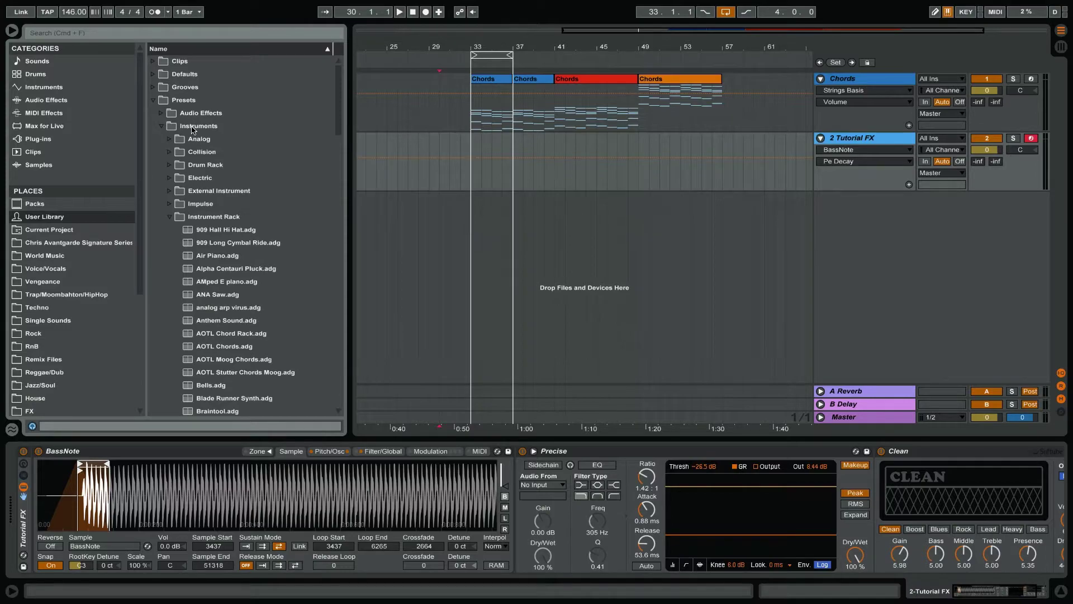
pyautogui.scroll(-10, 218, 222)
pyautogui.scroll(-10, 218, 222)
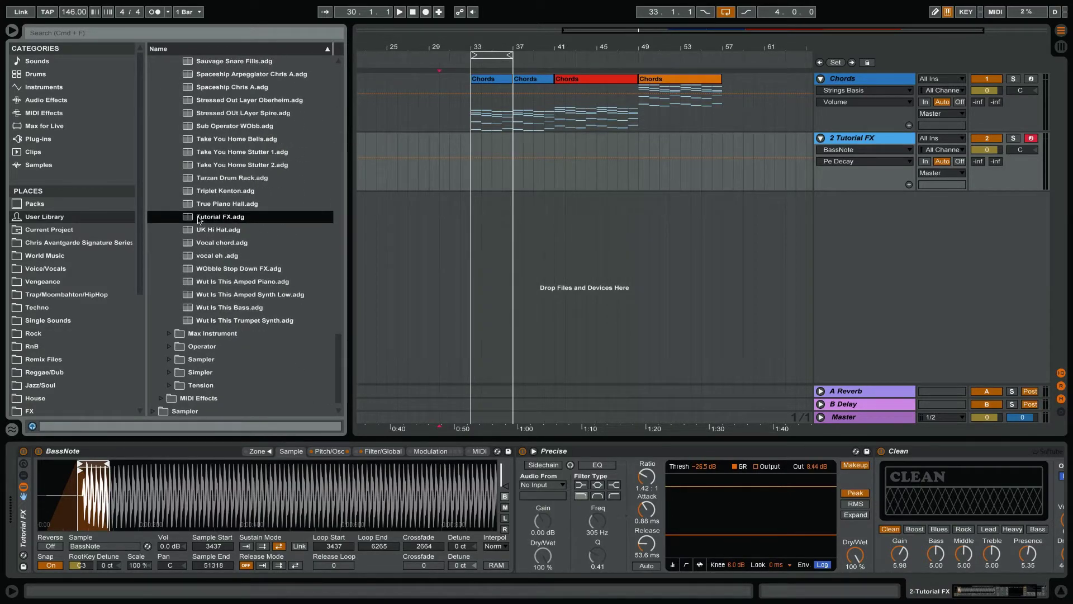
pyautogui.moveTo(236, 218); pyautogui.dragTo(704, 260)
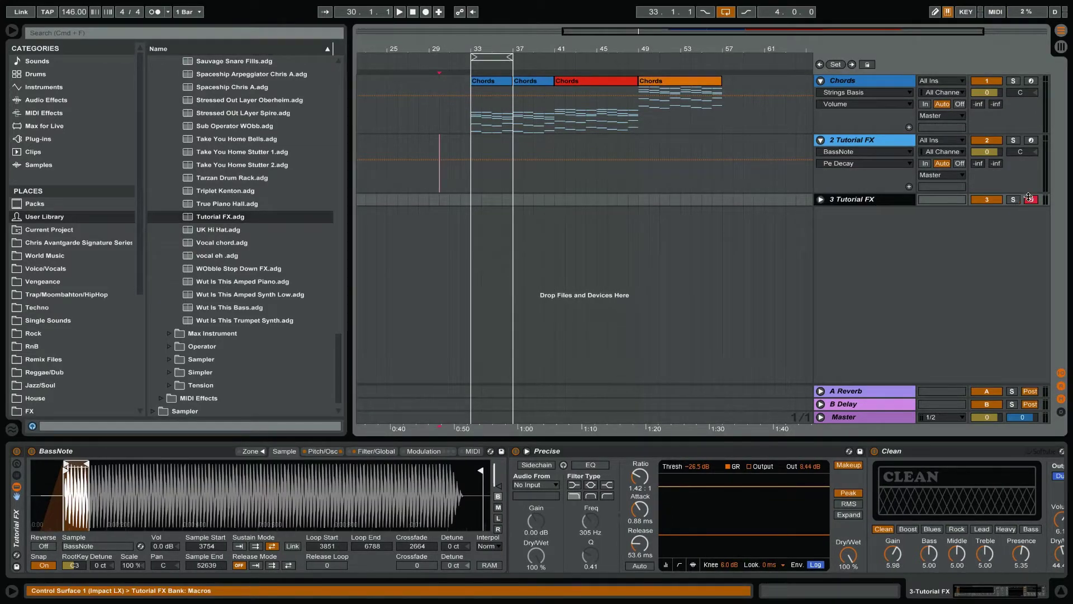
pyautogui.click(844, 496)
pyautogui.hscroll(-2, 844, 496)
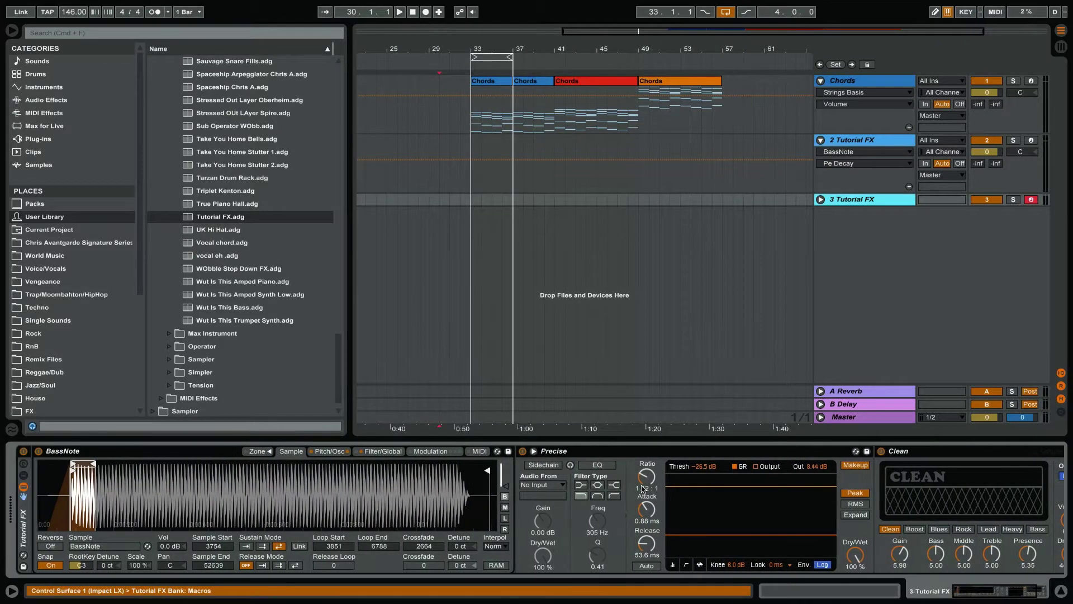
pyautogui.click(718, 237)
pyautogui.hscroll(-1, 717, 237)
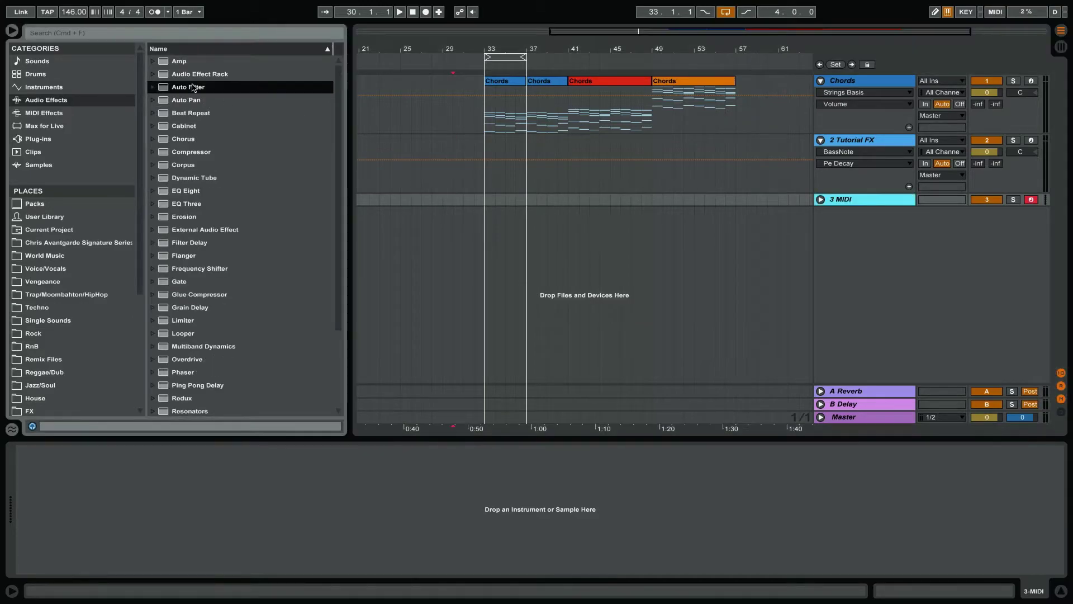
# Step: Add an Auto Filter to the third MIDI track as a high-pass at about 191 Hz with 19 % resonance
pyautogui.moveTo(194, 88); pyautogui.dragTo(318, 558)
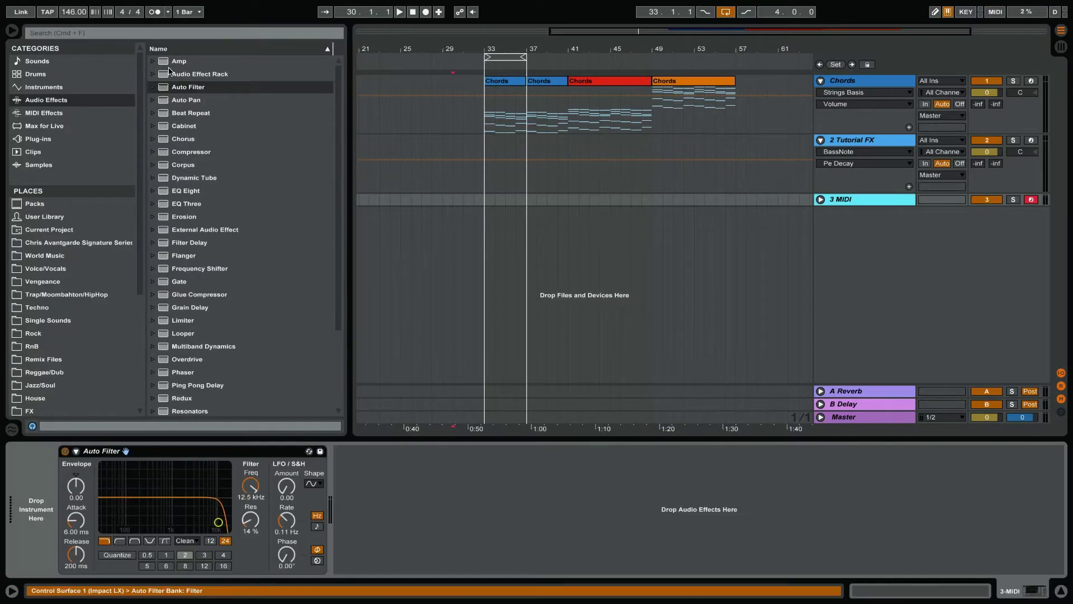
pyautogui.click(119, 541)
pyautogui.moveTo(218, 523); pyautogui.dragTo(139, 520)
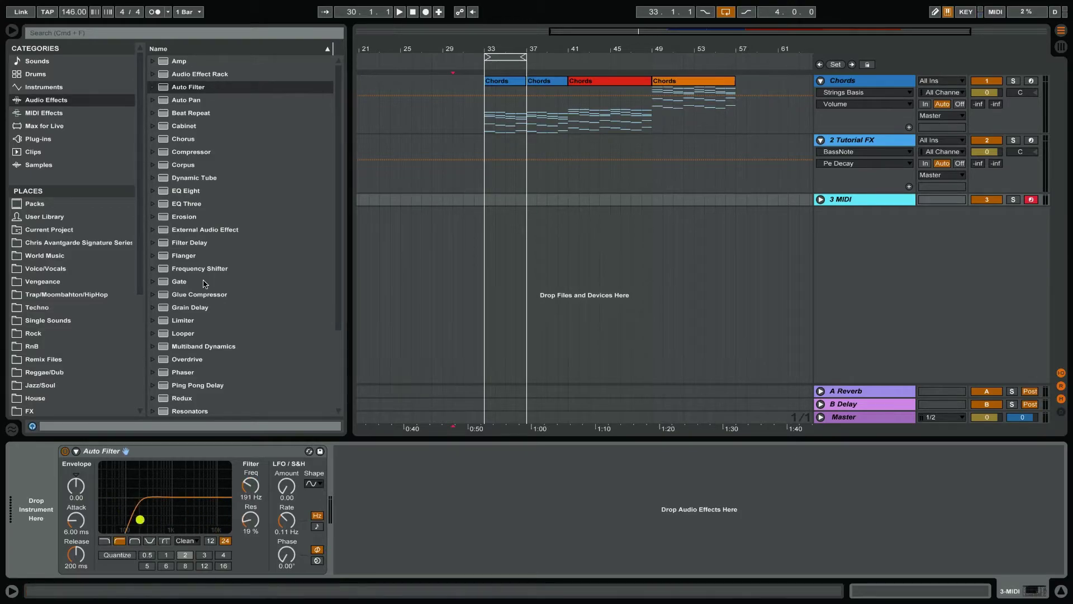
# Step: Load the Glue Compressor preset Glue Sidechain EQ.adv after the Auto Filter
pyautogui.click(154, 296)
pyautogui.scroll(-3, 218, 334)
pyautogui.click(230, 308)
pyautogui.doubleClick(229, 308)
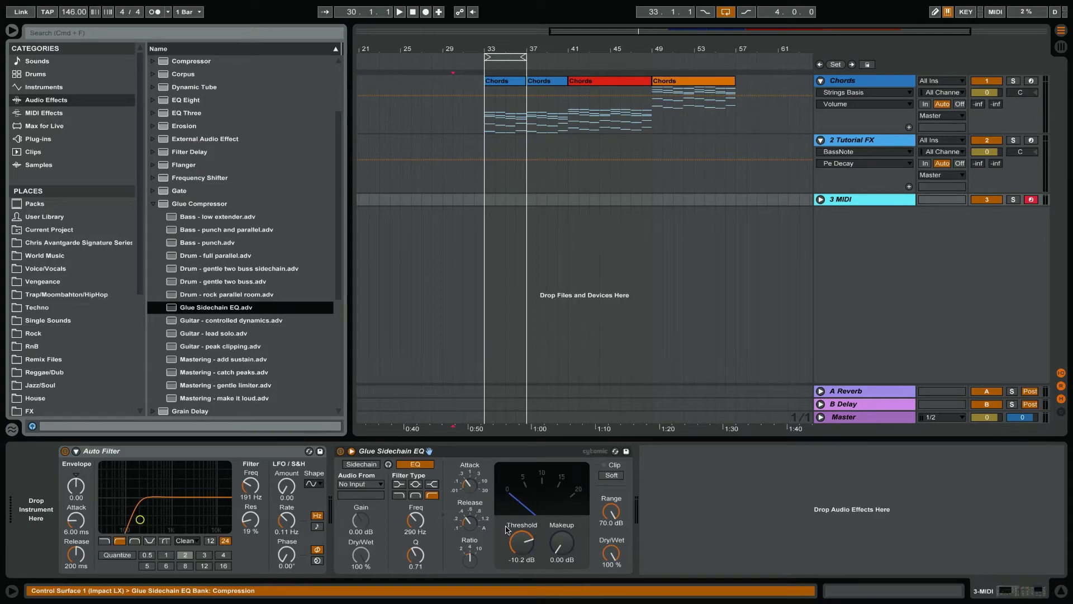
# Step: Check the available audio sources for the Glue Compressor's sidechain input without choosing one
pyautogui.click(361, 465)
pyautogui.click(360, 483)
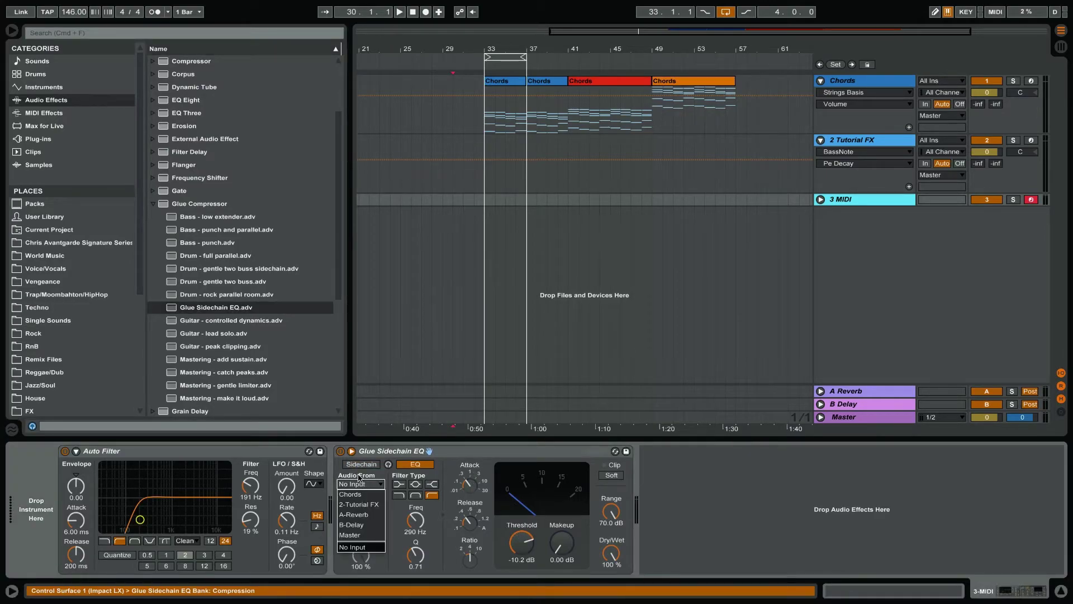
pyautogui.click(211, 322)
# Step: Add a Utility effect after the Glue Compressor on the third MIDI track
pyautogui.click(153, 204)
pyautogui.scroll(-1, 218, 335)
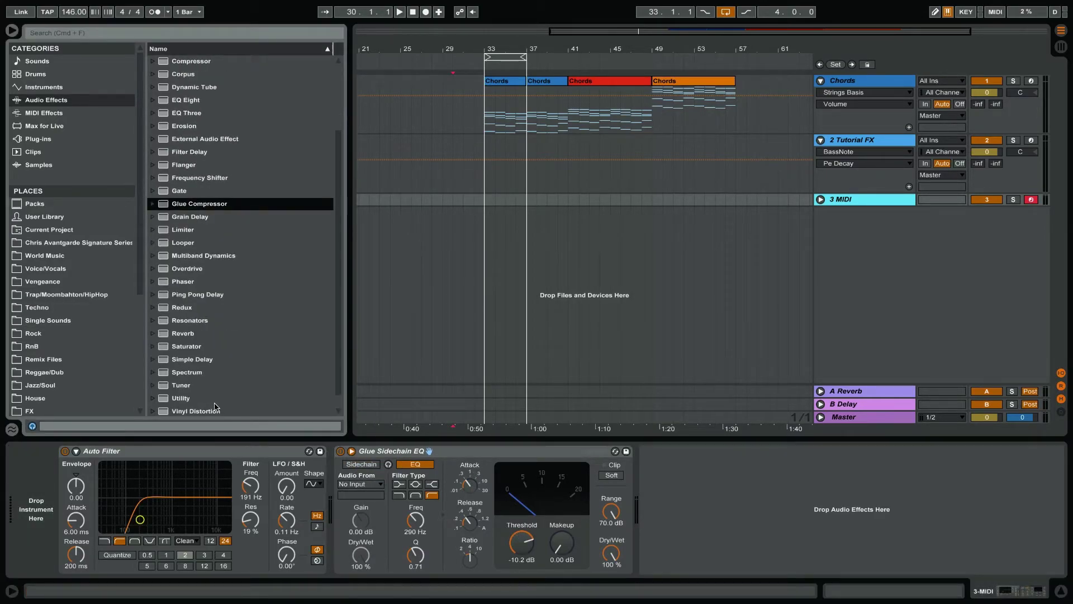
pyautogui.moveTo(181, 398); pyautogui.dragTo(708, 503)
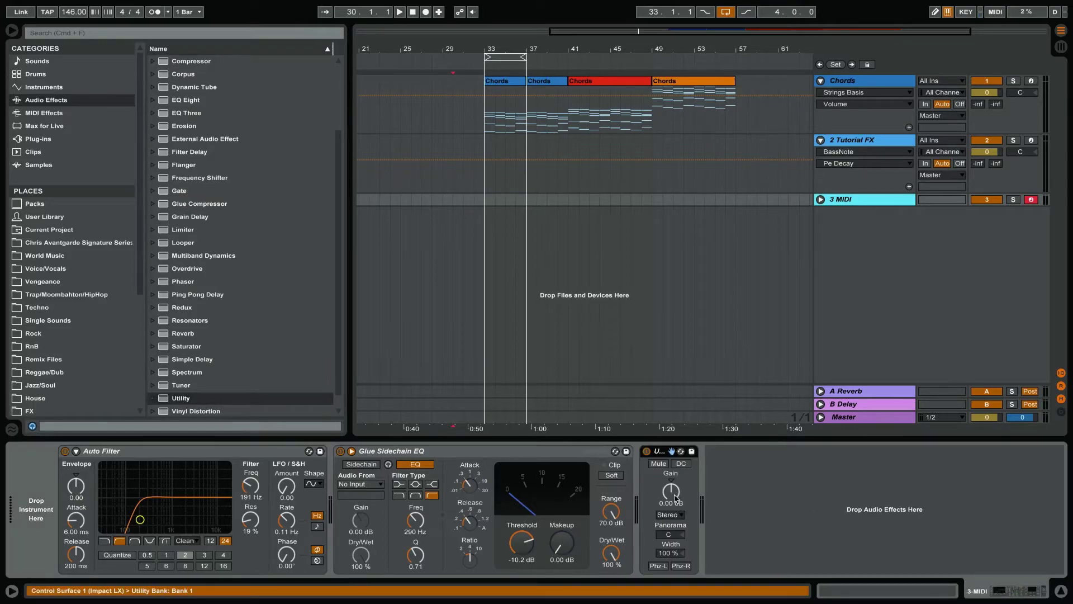
# Step: Group the Auto Filter, Glue Compressor and Utility into an audio effect rack and save it as the preset Preset Tutorial
pyautogui.click(232, 454)
pyautogui.press('super+g')
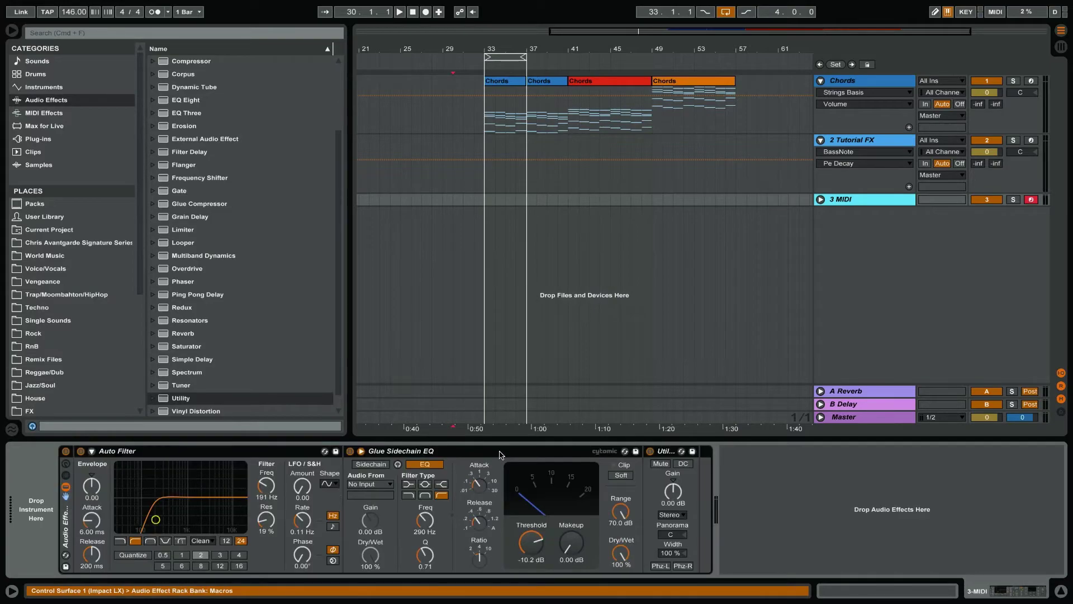
pyautogui.click(65, 566)
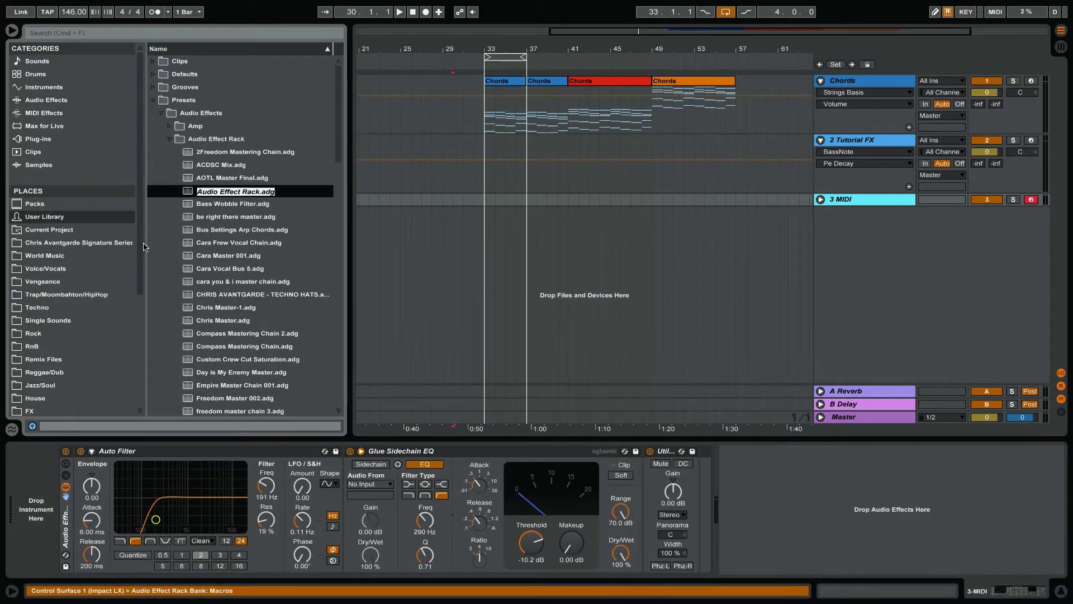
pyautogui.write('Preset Tut')
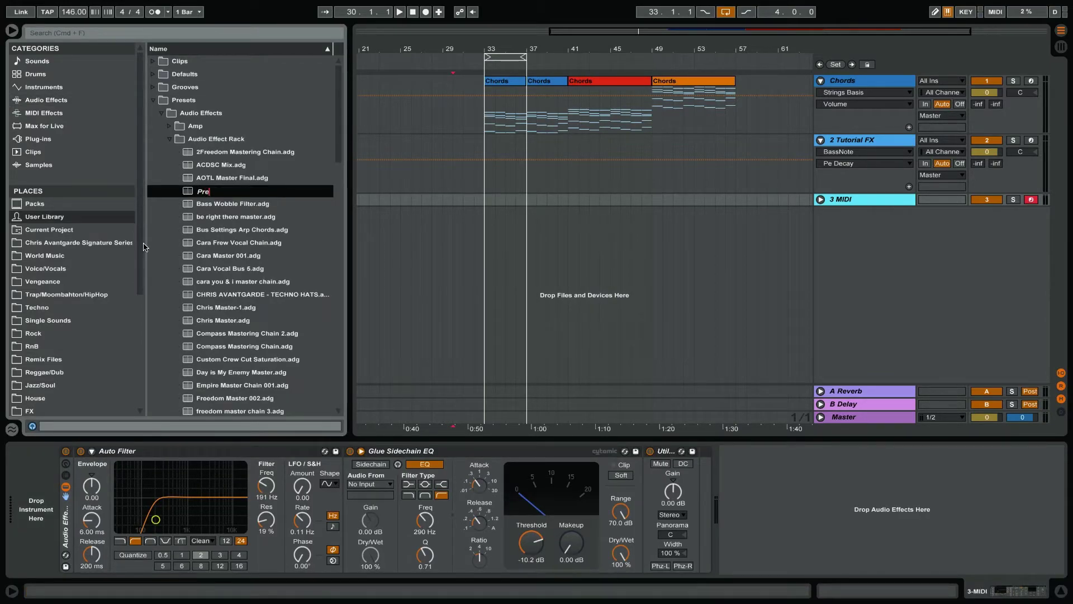
pyautogui.write('orial')
pyautogui.press('Return')
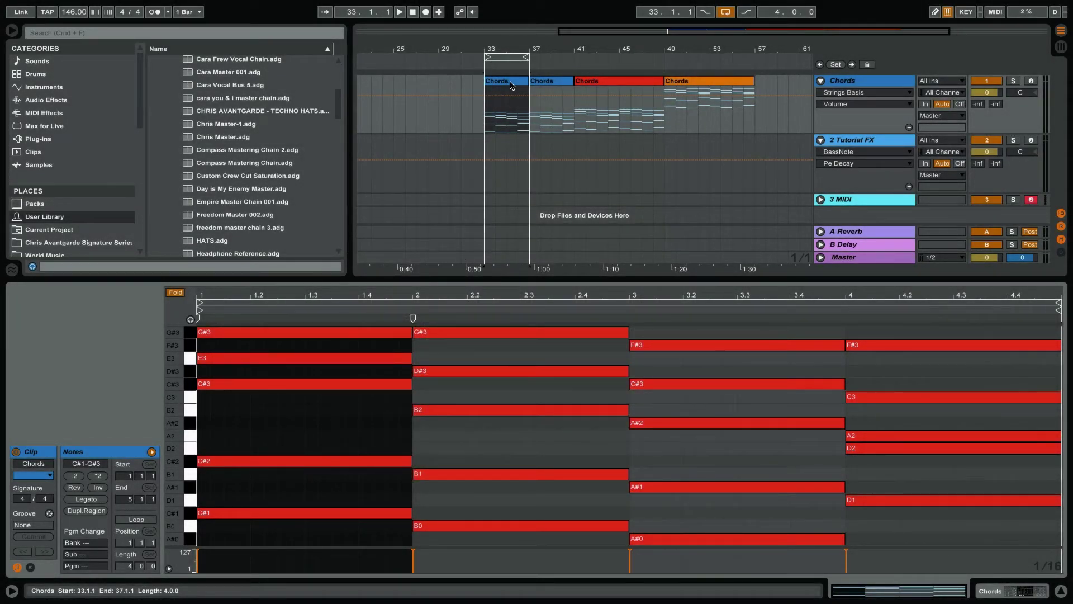
# Step: Play the looped first Chords clip to listen to its chord progression
pyautogui.press('space')
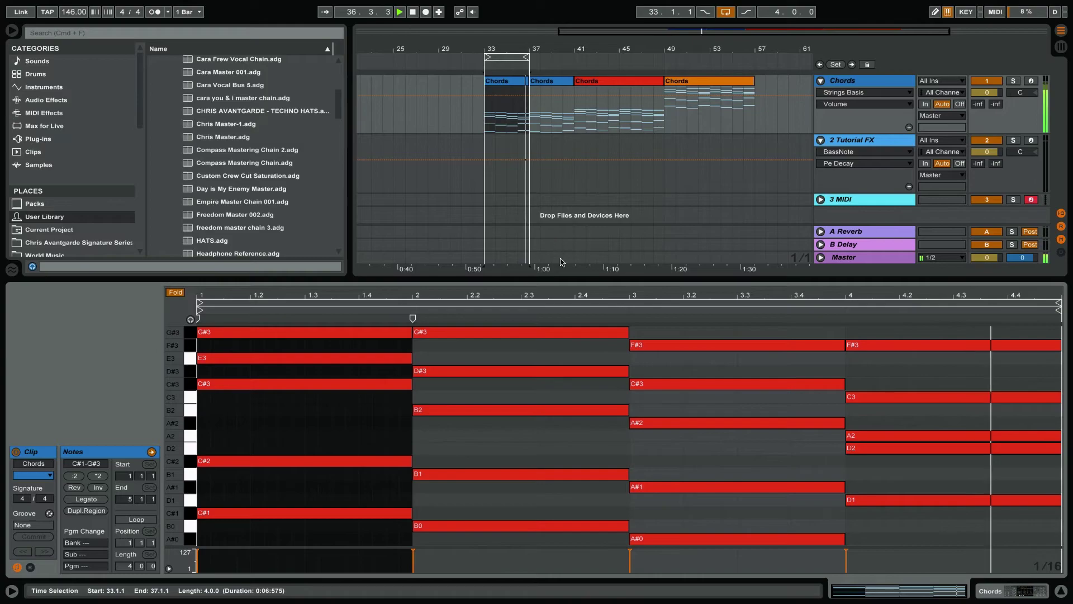
pyautogui.press('space')
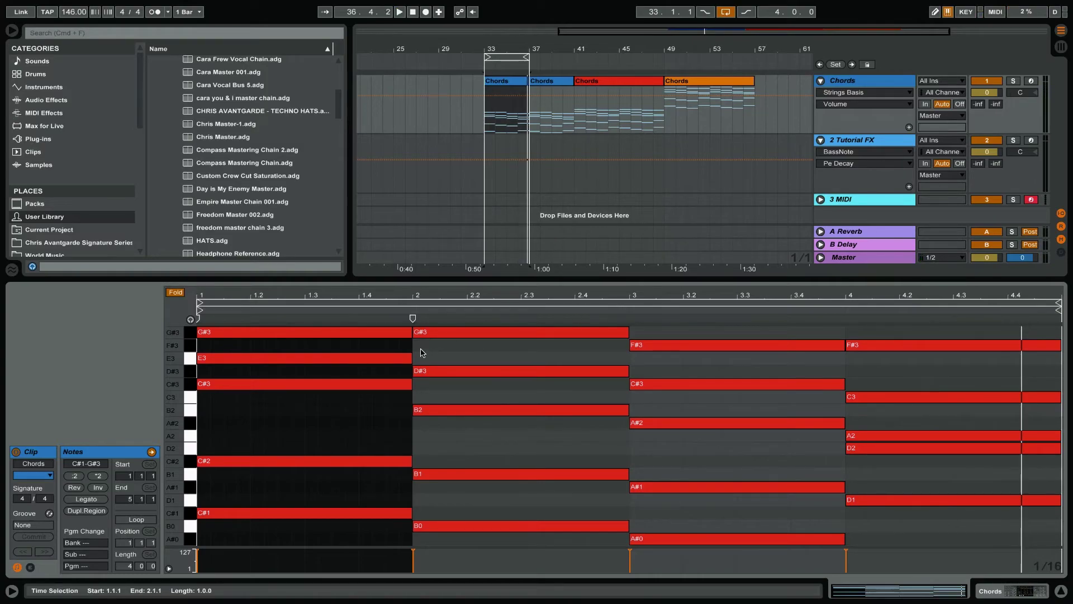
pyautogui.press('space')
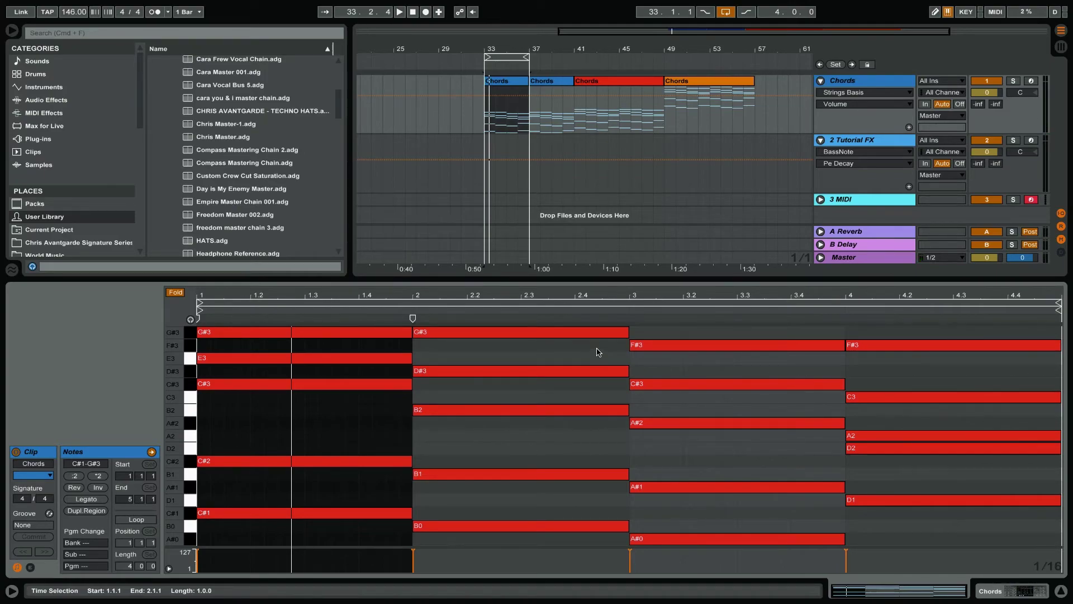
# Step: Audition the first Chords clip with the arrangement loop off, select its F#3, G#3 and C#2 notes in turn, and restore the loop
pyautogui.click(695, 351)
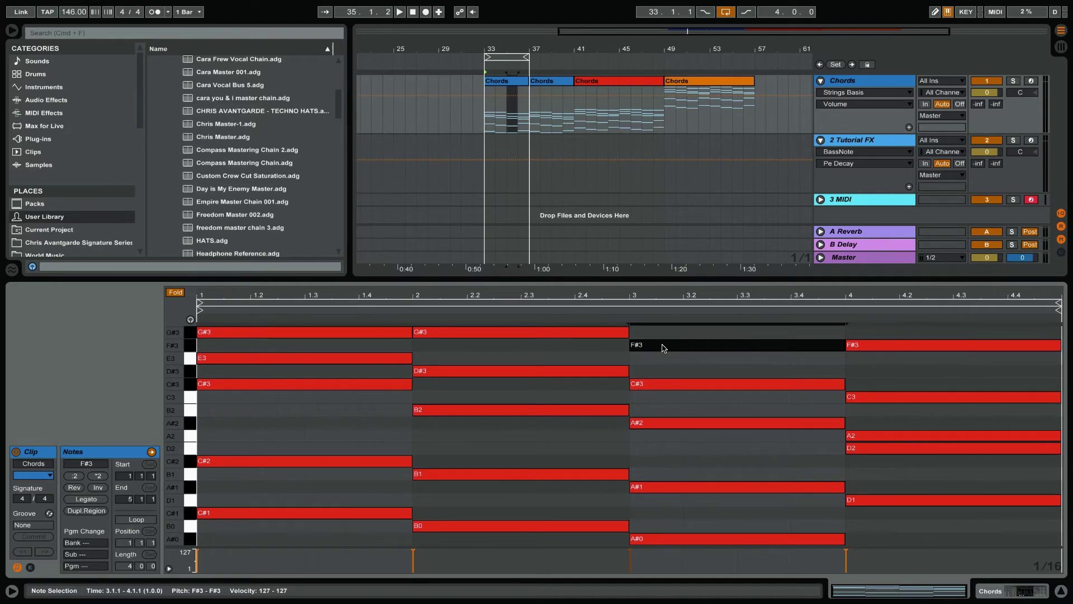
pyautogui.press('super+l')
pyautogui.press('space')
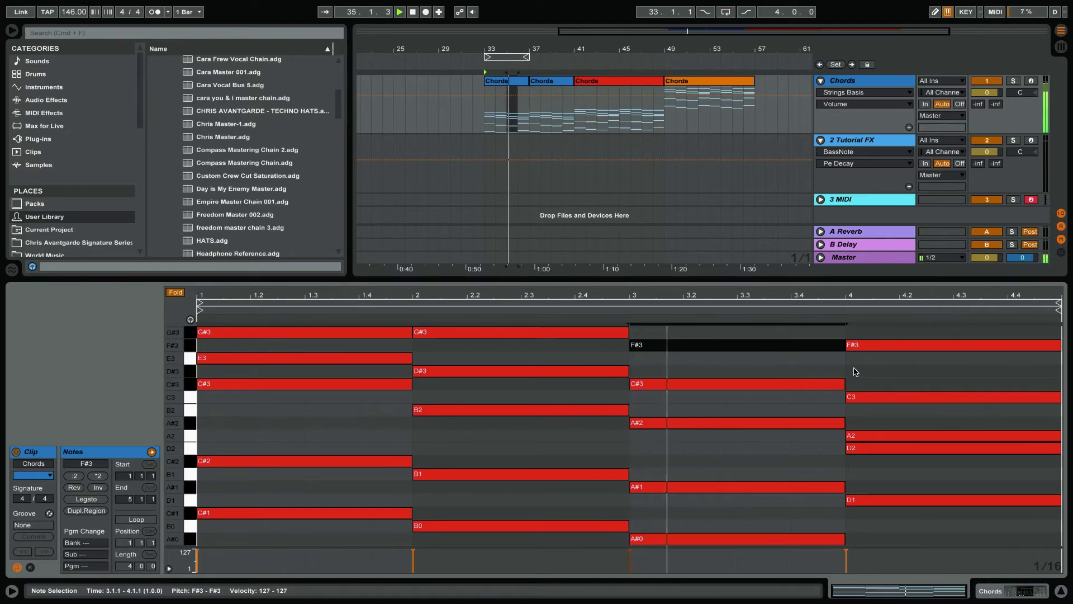
pyautogui.click(855, 345)
pyautogui.click(469, 334)
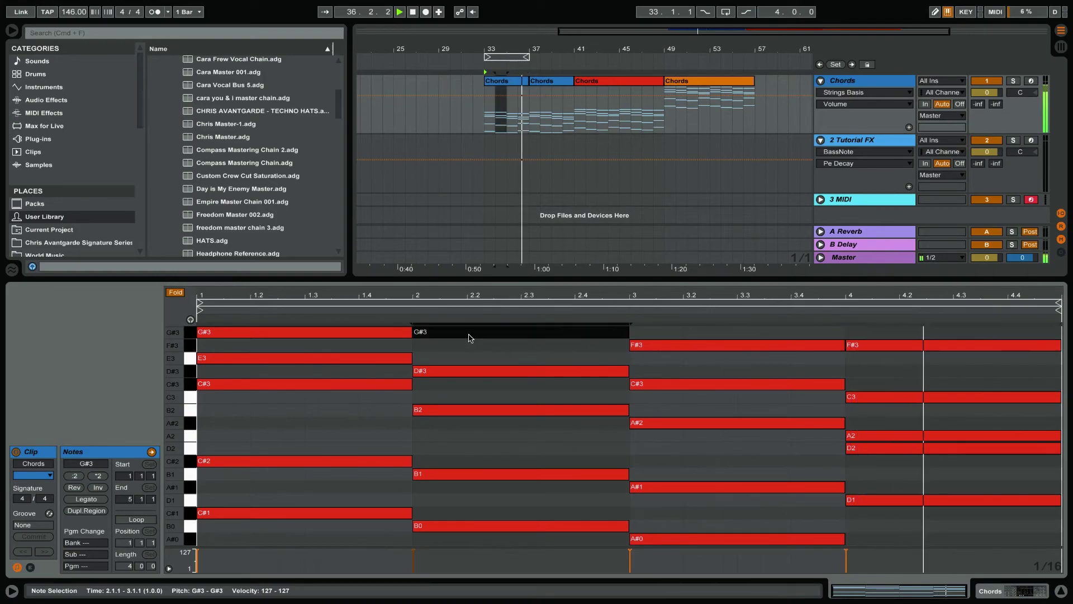
pyautogui.click(372, 462)
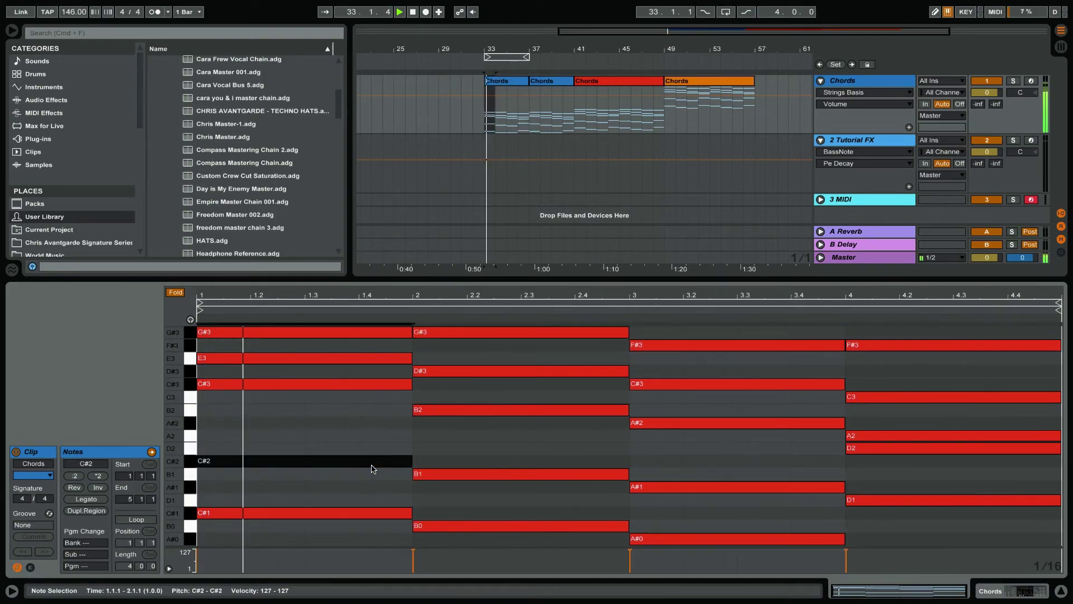
pyautogui.press('super+l')
pyautogui.press('space')
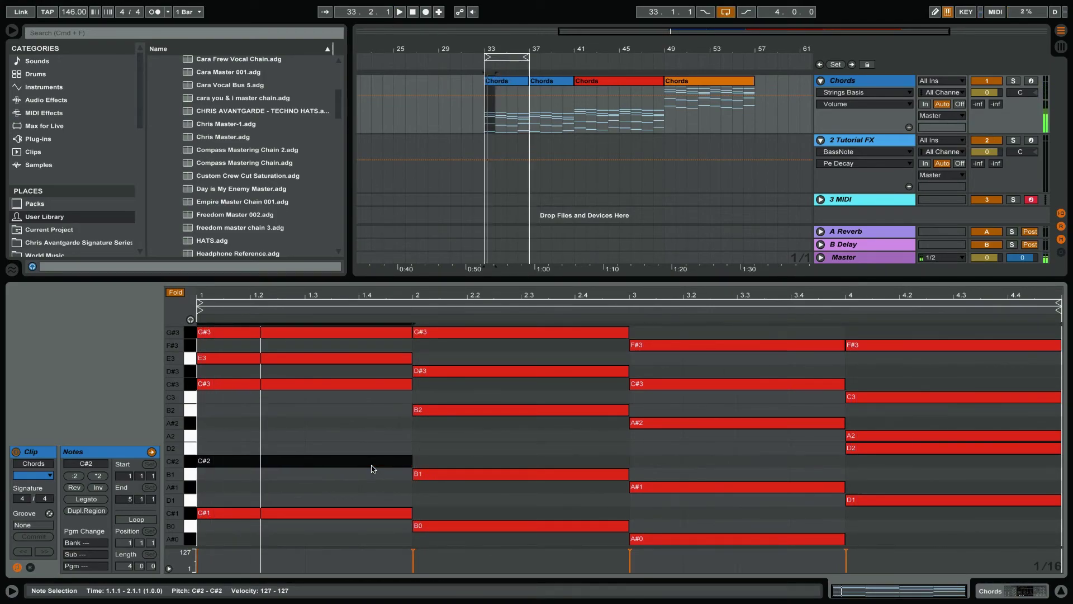